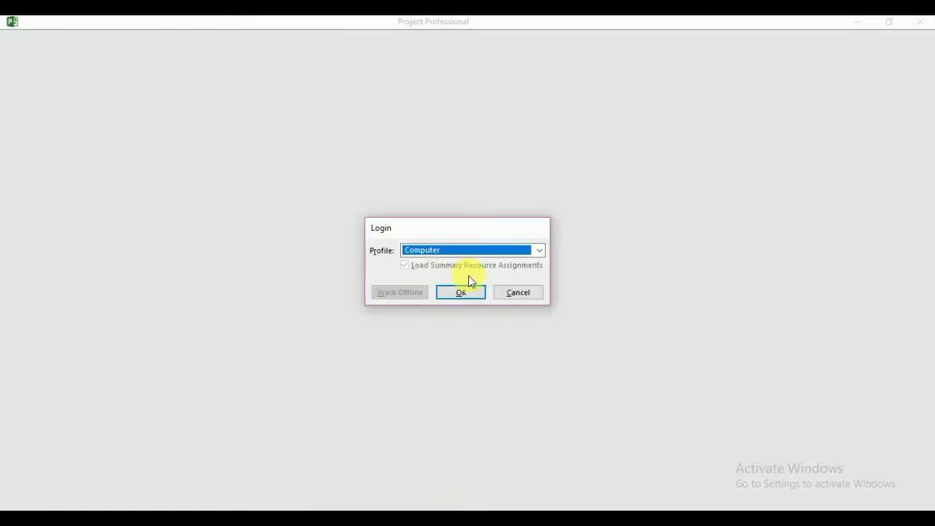
- Log in with the Computer profile and open the Project Web App account management
left_click(469, 292)
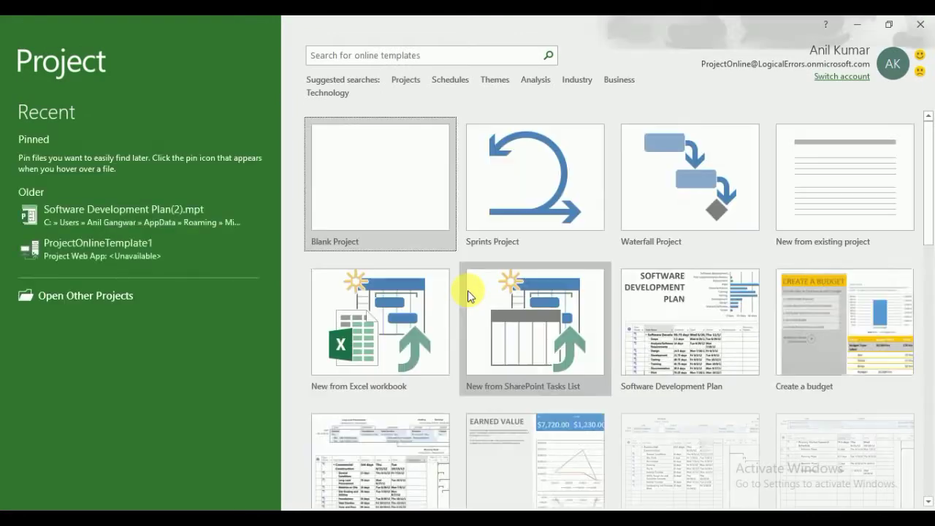
left_click(125, 296)
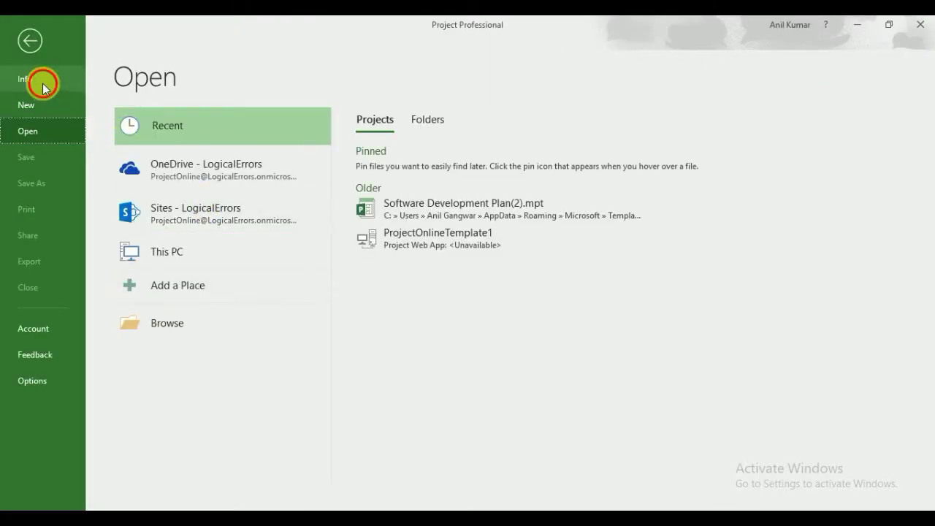
left_click(42, 82)
left_click(146, 135)
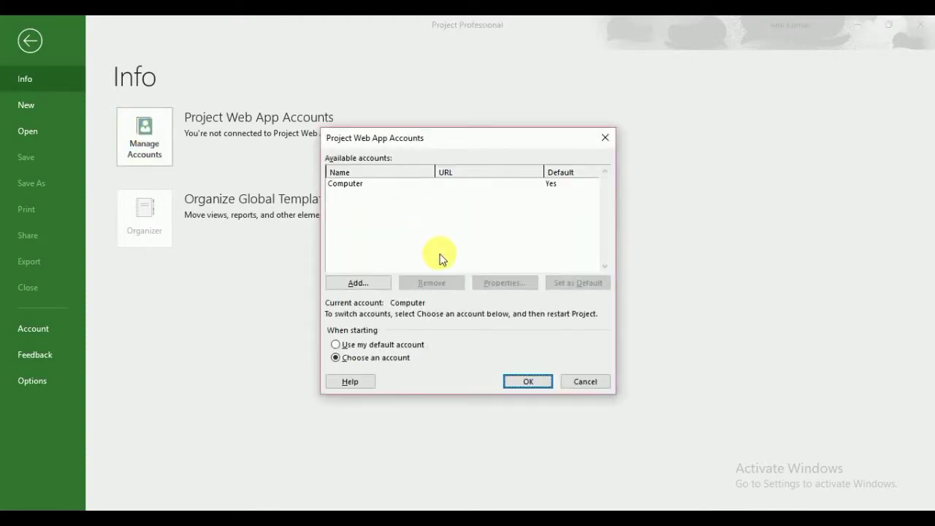
left_click(367, 289)
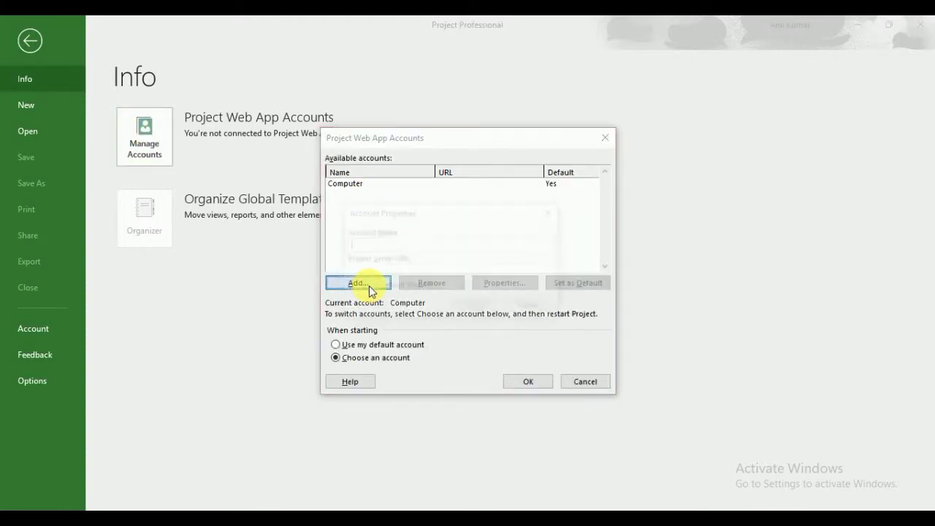
left_click(418, 245)
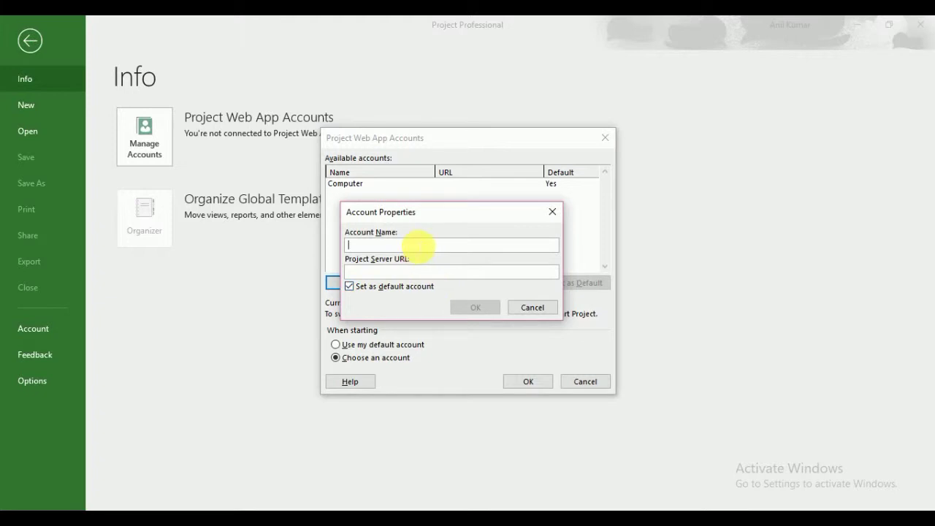
type("TipsByAnil")
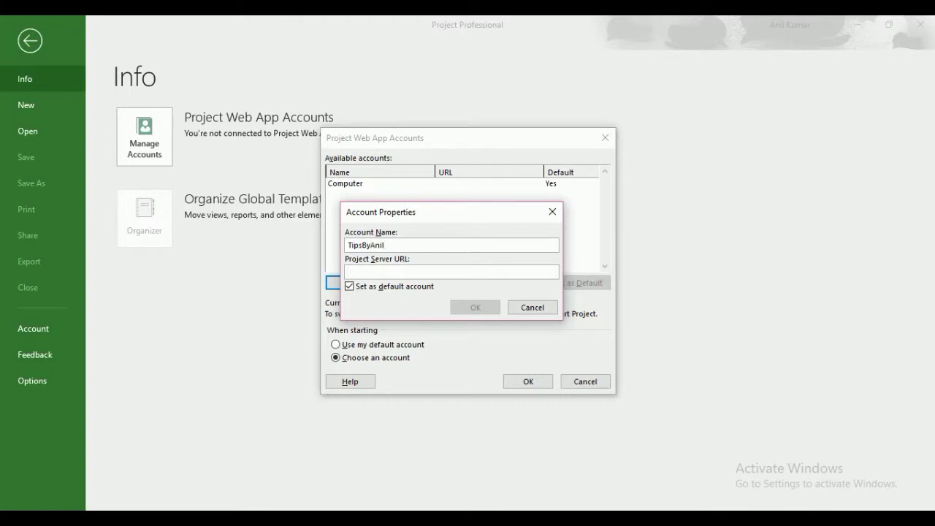
type("https://logicalerrors.sharepoint.com/sites/pwa")
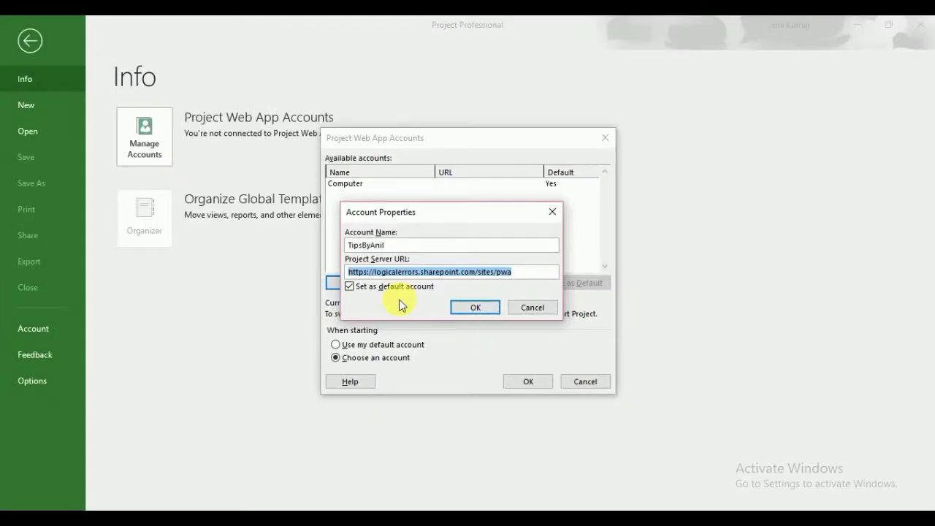
left_click(439, 273)
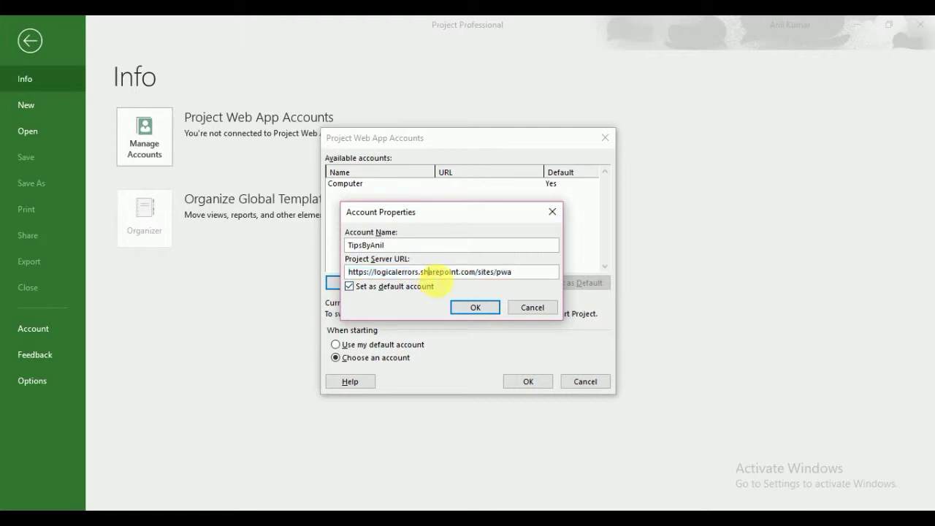
left_click_drag(523, 272, 347, 273)
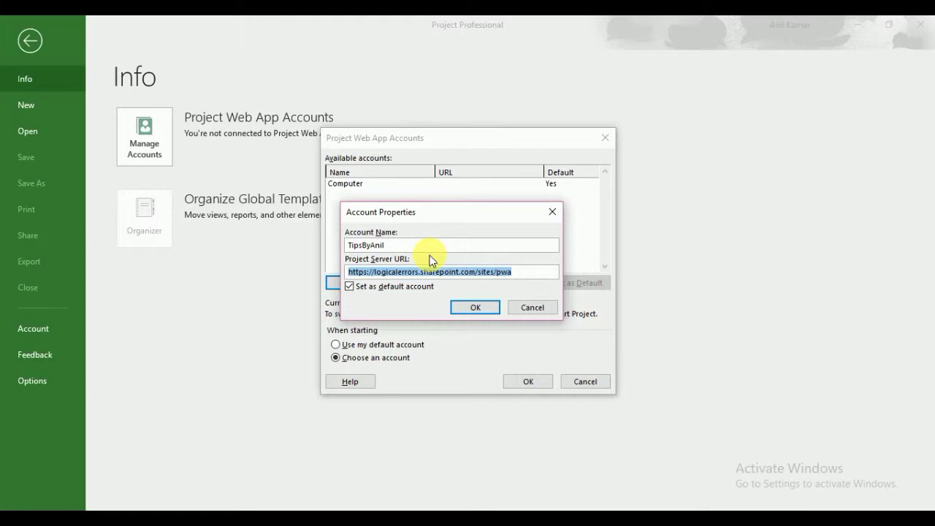
left_click(476, 308)
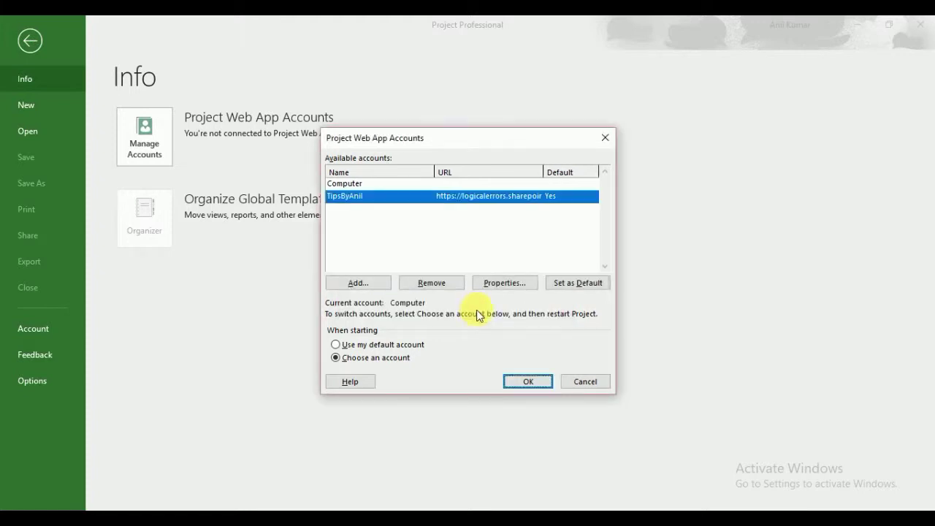
left_click(526, 382)
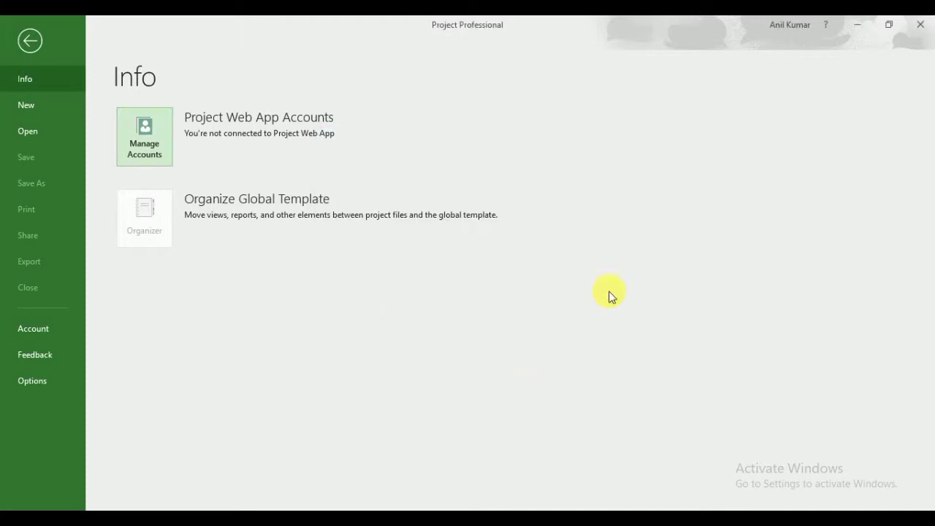
- Restart Project 2016 and log in with the TipsByAnil profile, loading summary resource assignments
left_click(919, 25)
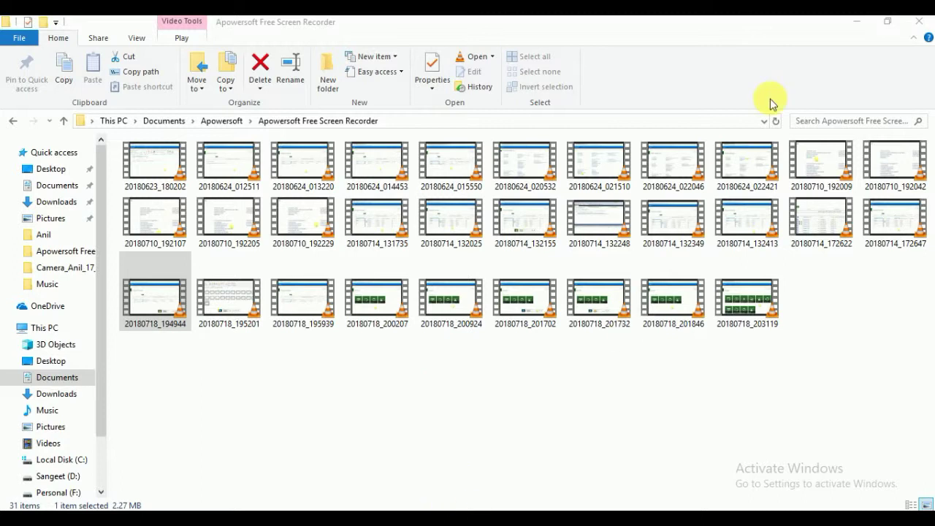
right_click(453, 510)
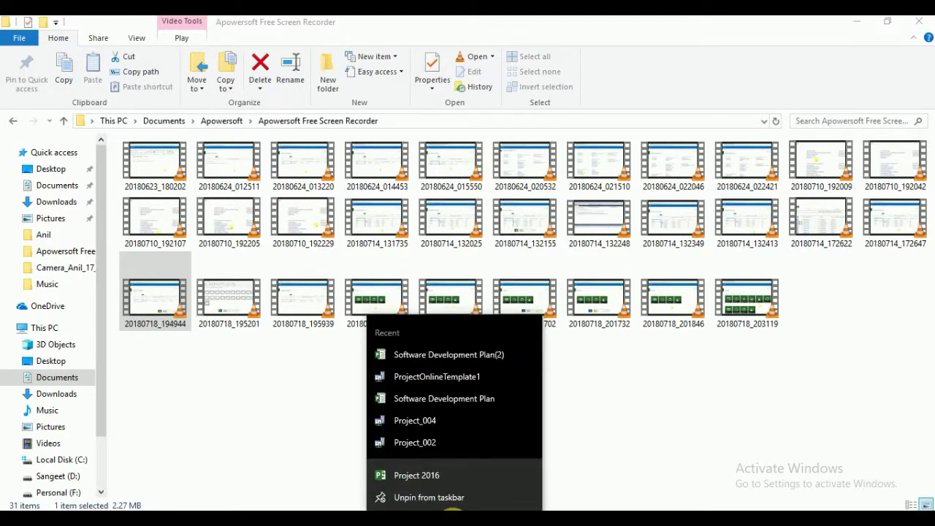
left_click(441, 479)
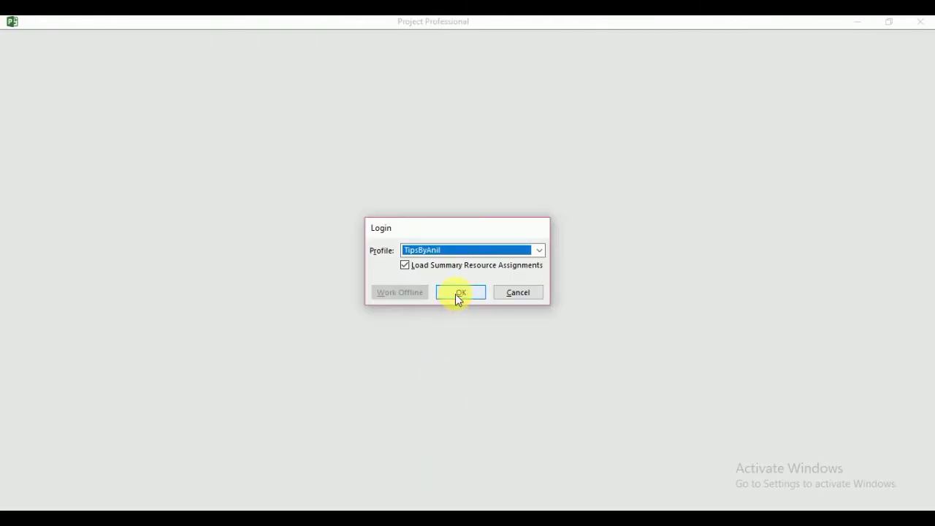
left_click(456, 294)
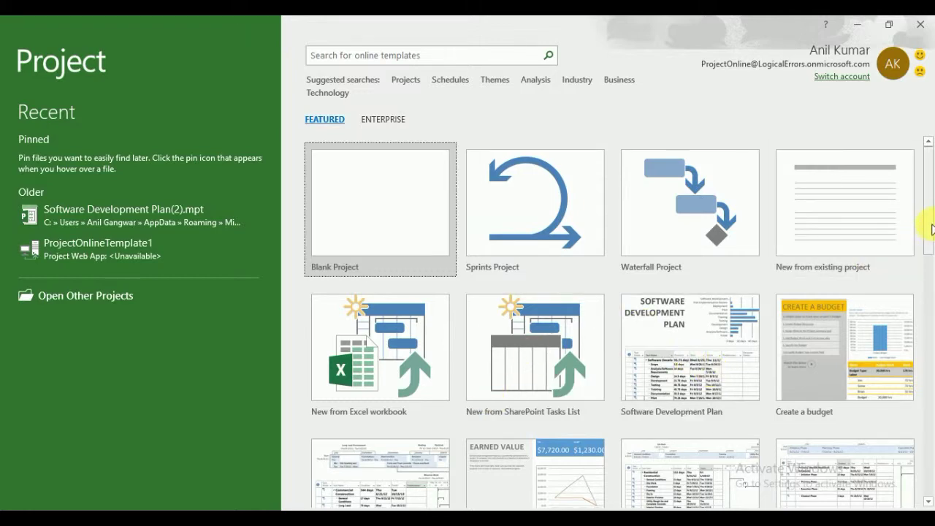
- Look through the featured templates, create a blank project and dismiss the notice about the new tasks' mode
left_click_drag(928, 214, 933, 285)
scroll(933, 286, "down", 1)
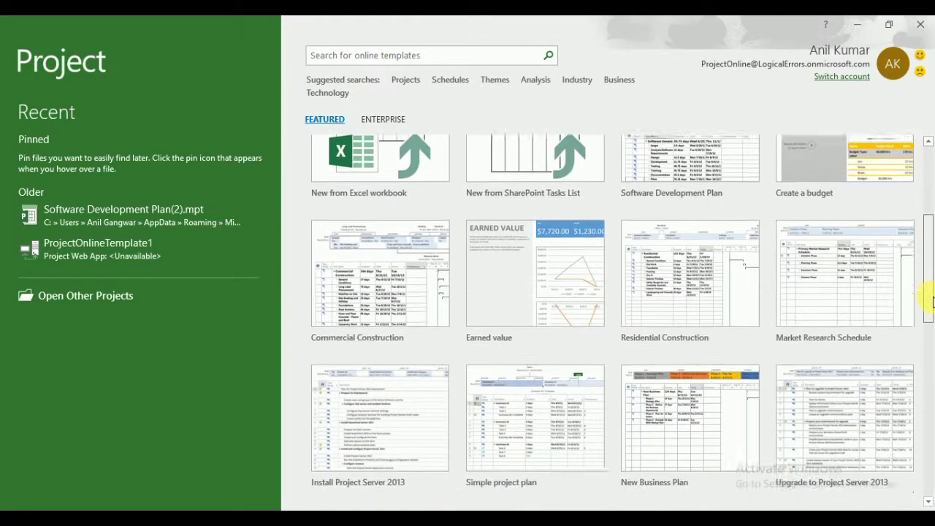
scroll(926, 296, "down", 3)
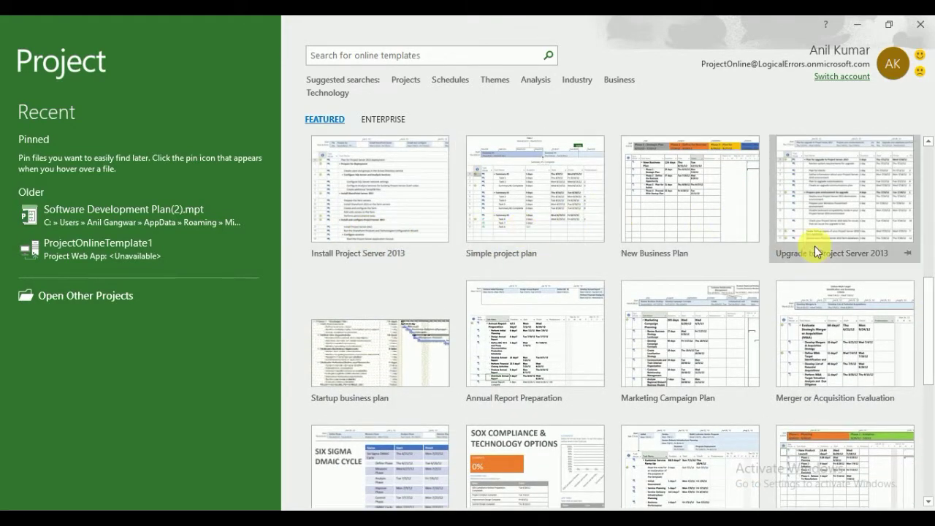
left_click(929, 326)
left_click_drag(929, 327, 929, 175)
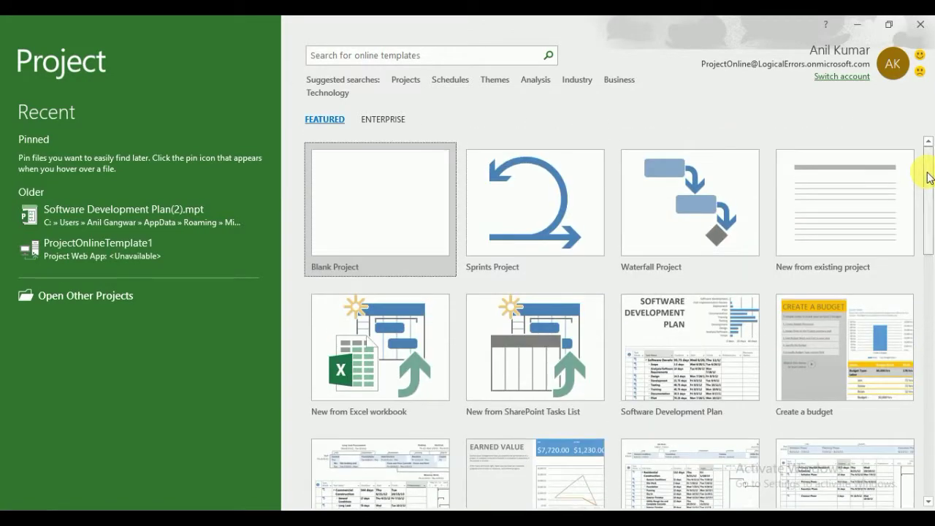
left_click(404, 204)
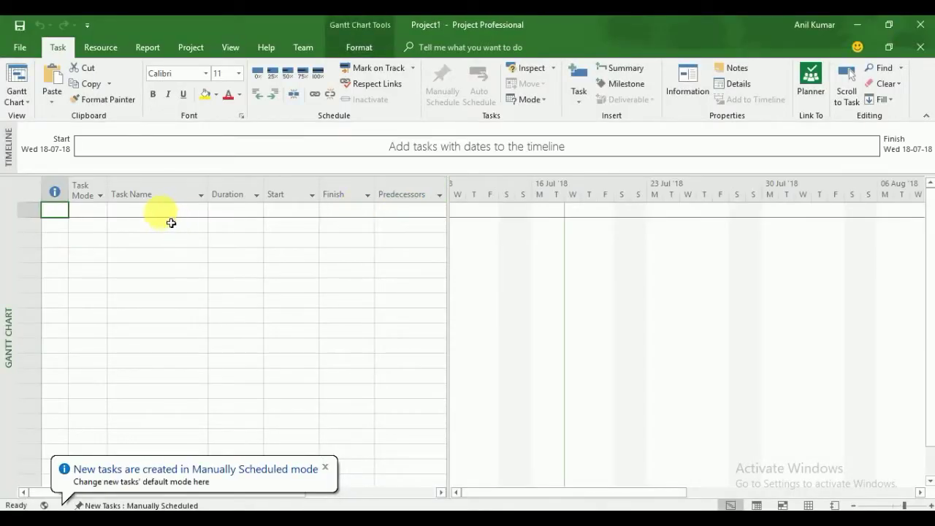
left_click(325, 467)
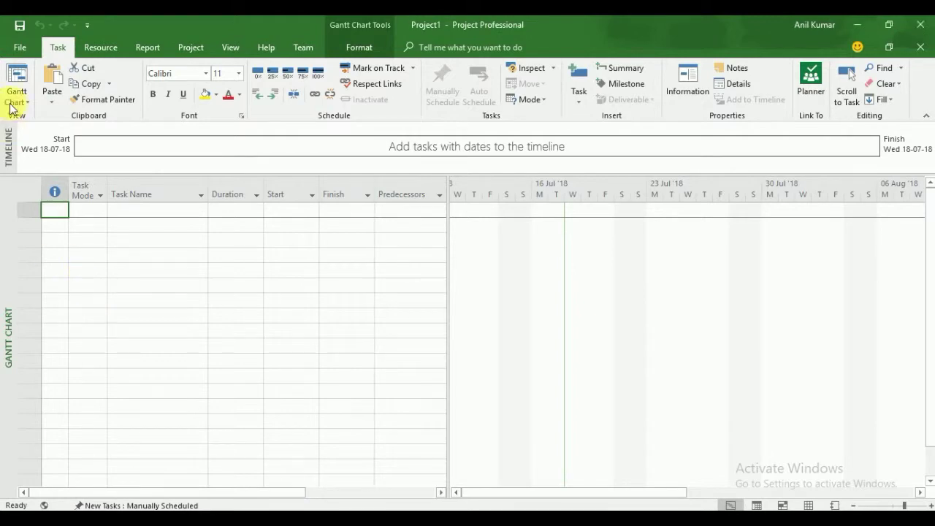
- Examine the Project Options categories from Display and Schedule through to Trust Center, leaving the settings as they are
left_click(20, 47)
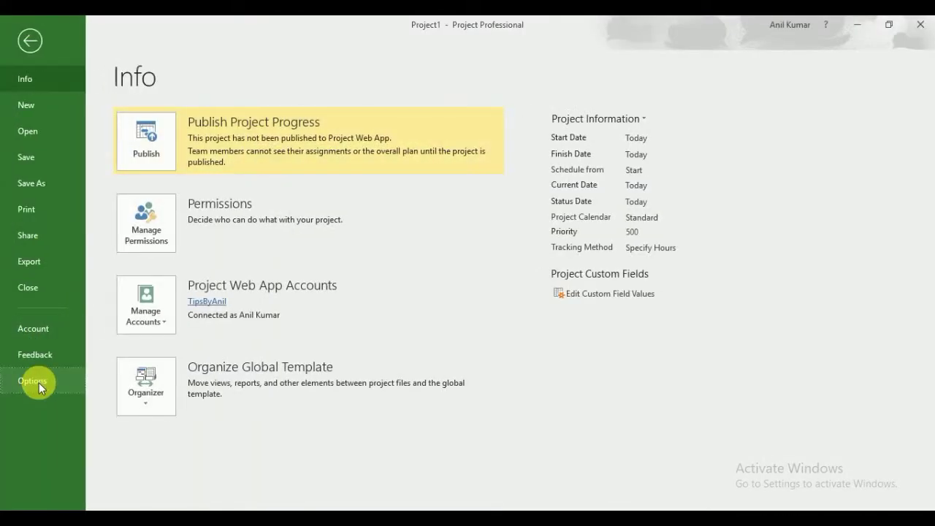
left_click(38, 381)
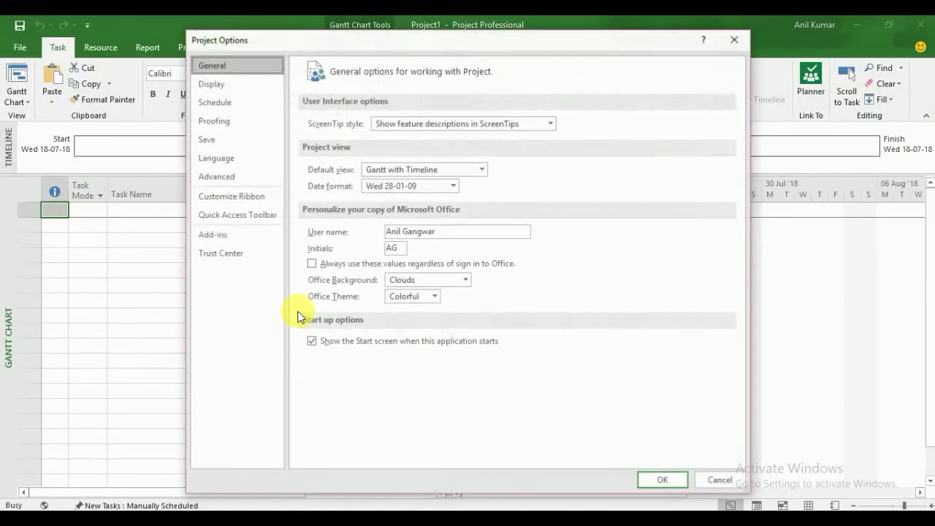
left_click(212, 86)
left_click(214, 103)
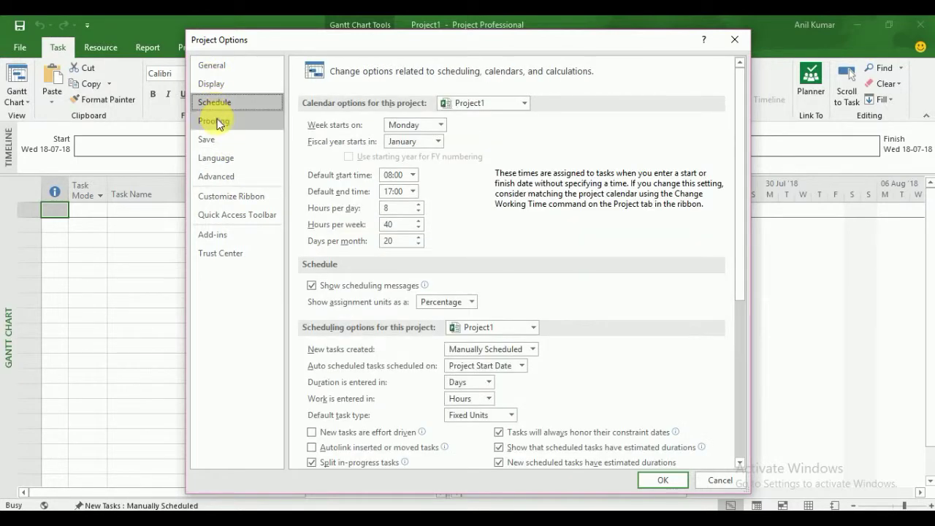
left_click(216, 121)
left_click(210, 141)
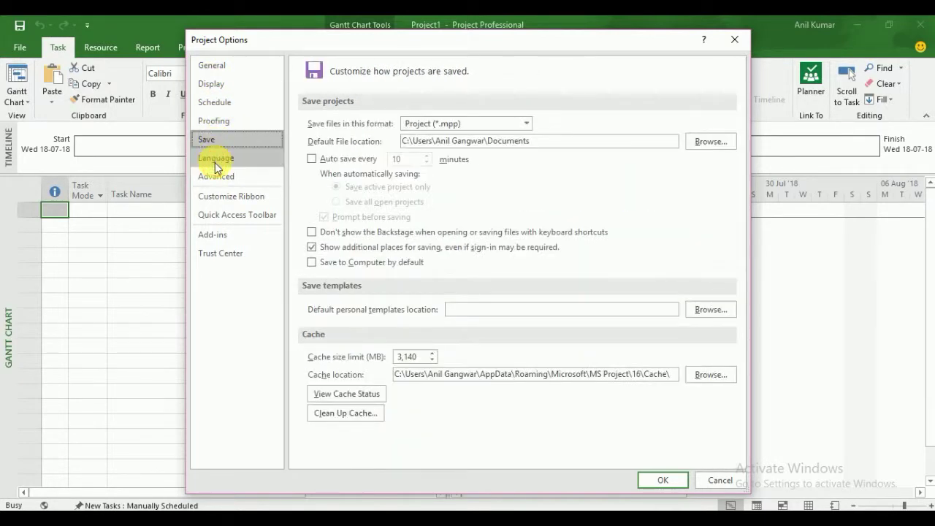
left_click(215, 158)
left_click(216, 177)
left_click(223, 196)
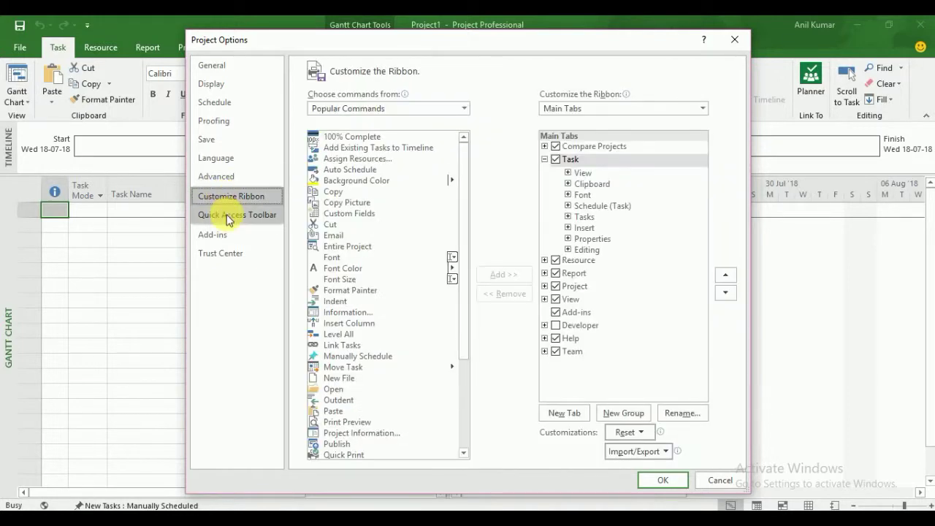
left_click(225, 216)
left_click(222, 234)
left_click(224, 252)
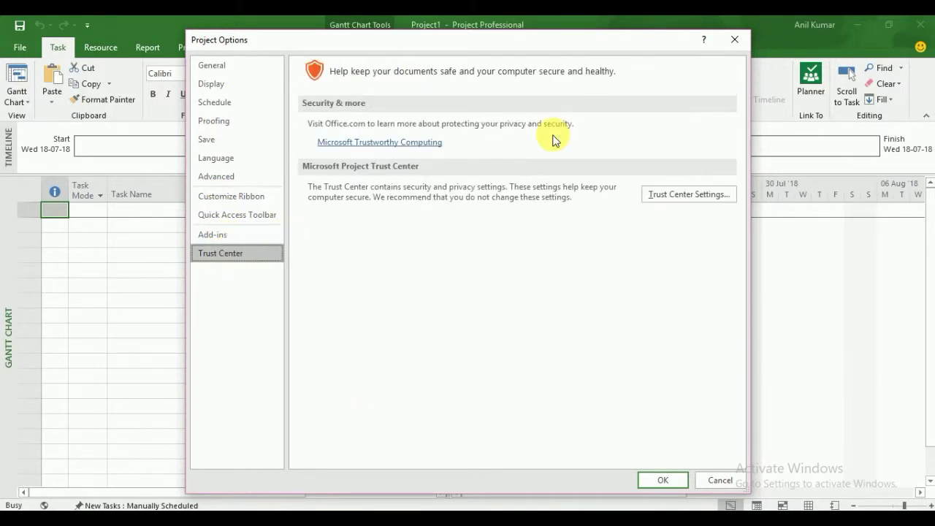
left_click(742, 38)
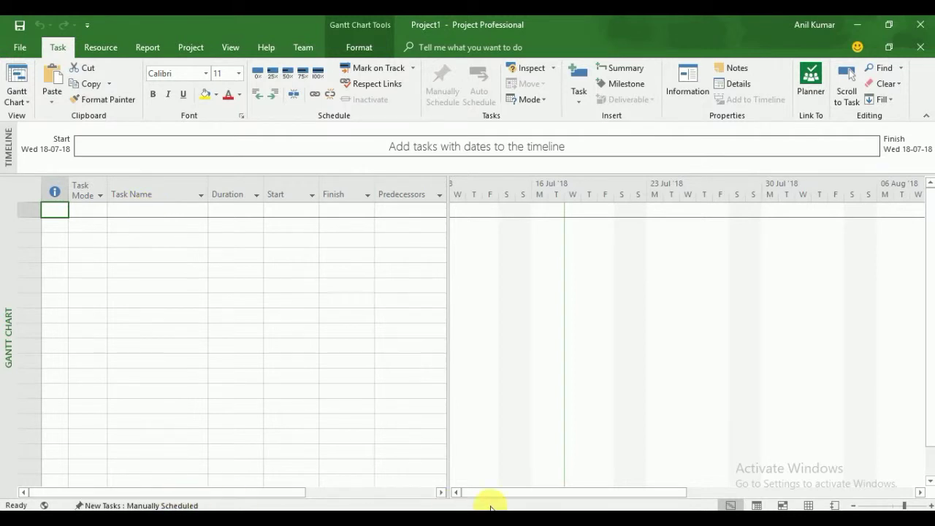
- Check the scheduling modes offered for new tasks and enter Phase1 as the first task name
left_click(159, 505)
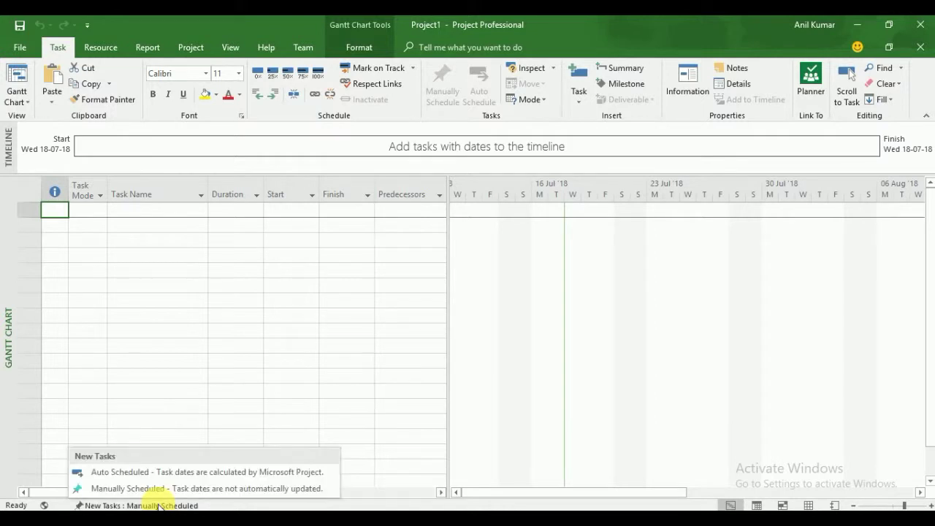
left_click(181, 216)
left_click(180, 212)
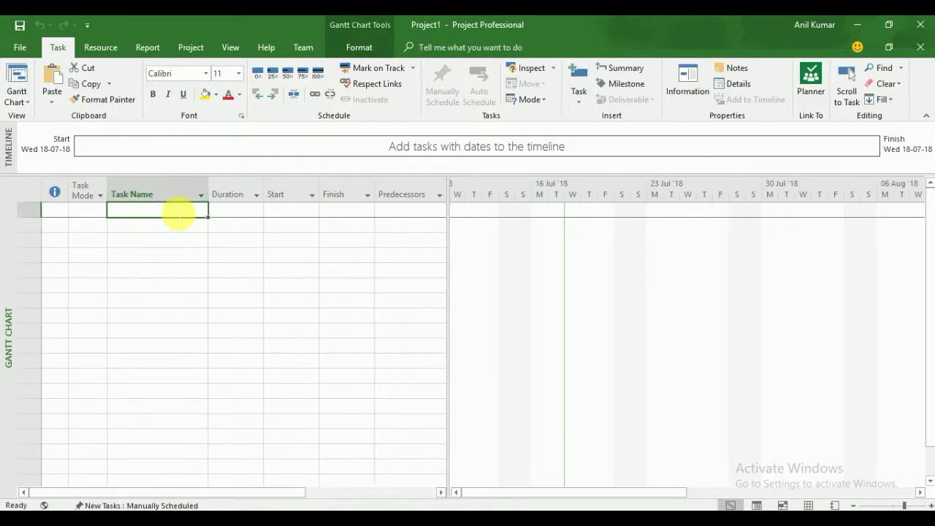
type("T")
key("BackSpace")
type("Ph")
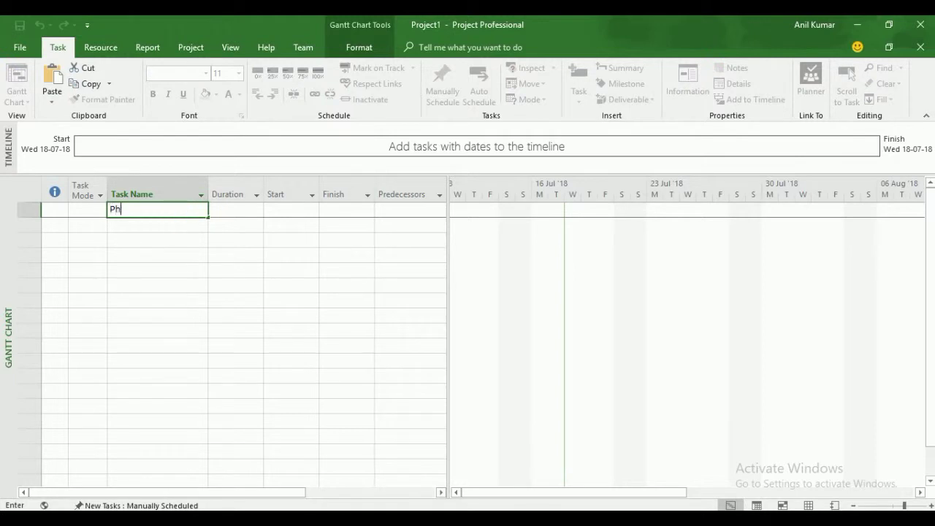
type("ase1")
- Add the tasks Task1 and Task2 in the rows below Phase1
left_click(183, 218)
type("T")
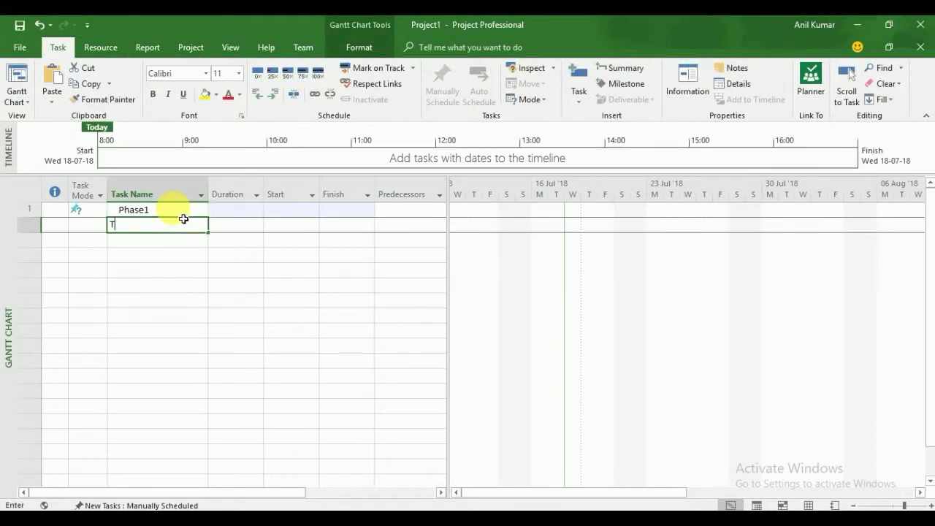
type("ask1")
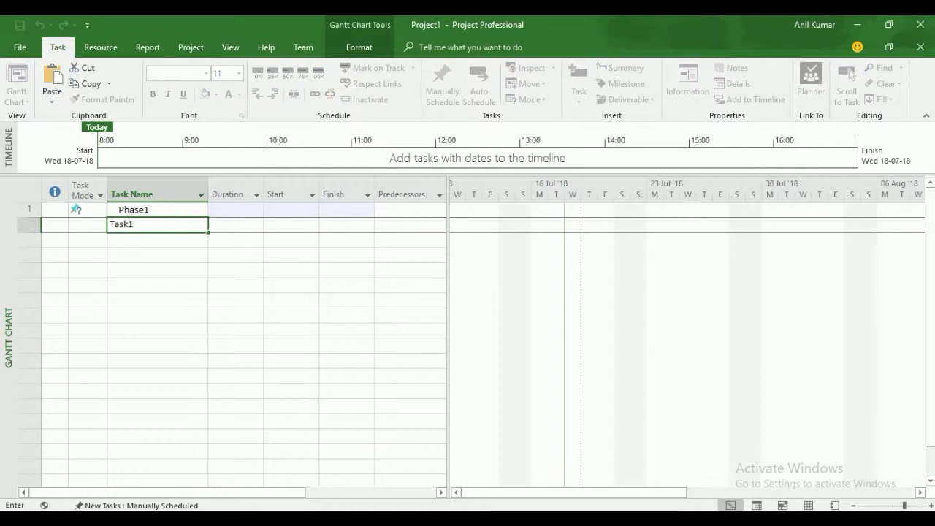
key("Return")
type("Task2")
key("Return")
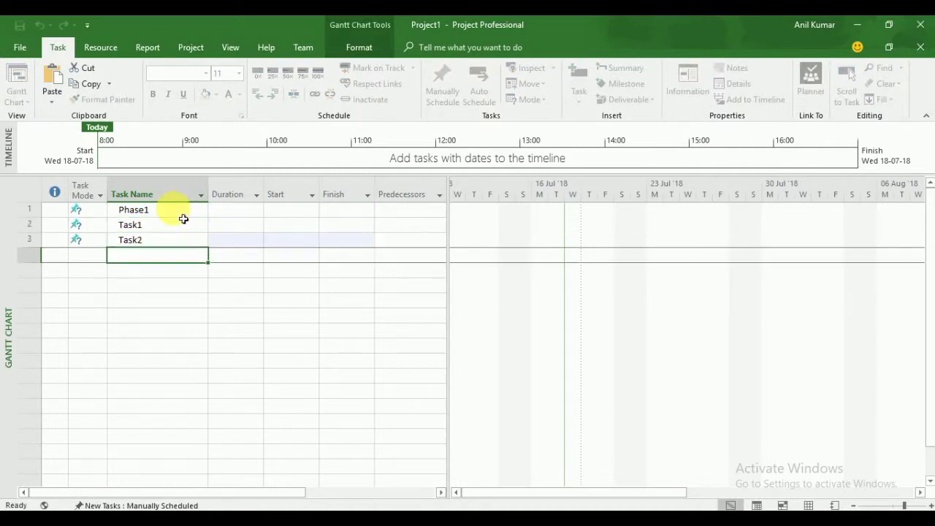
- Indent Task1 and Task2 together so that they become subtasks of Phase1
left_click(29, 225)
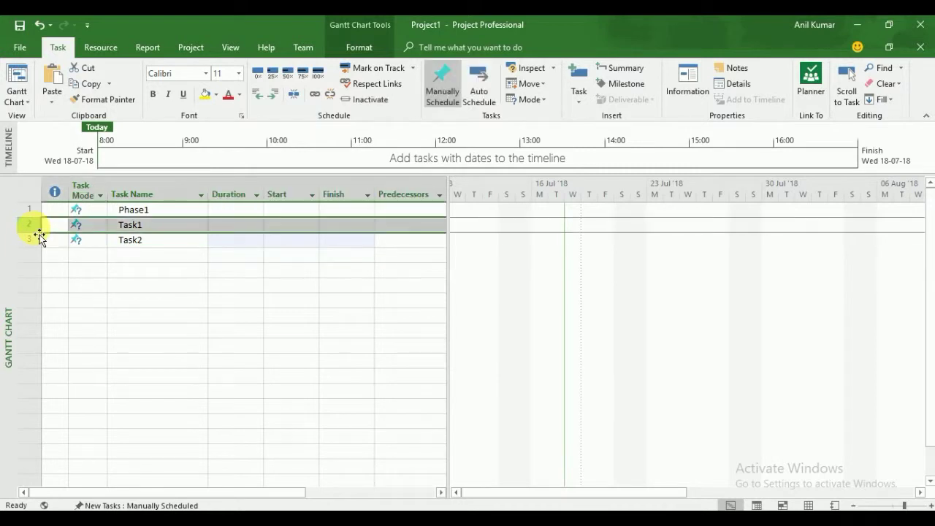
left_click(30, 240, "shift")
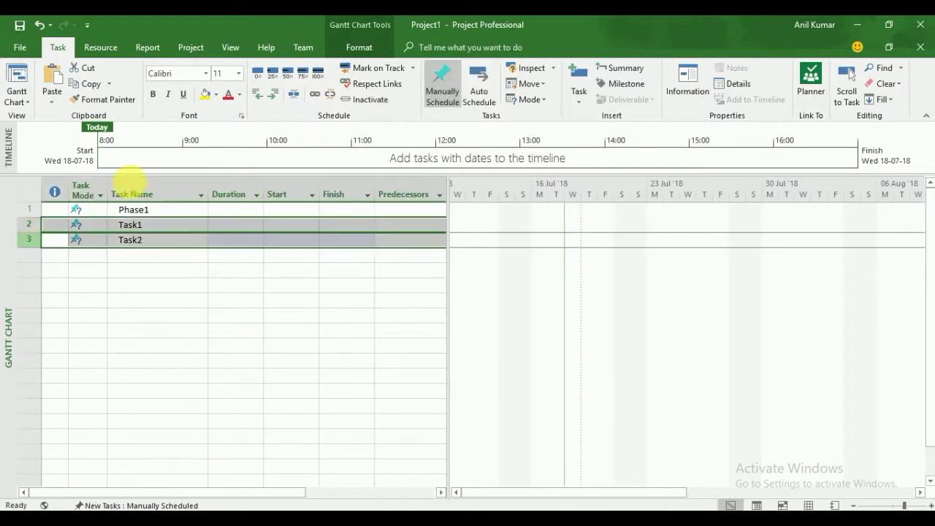
left_click(274, 97)
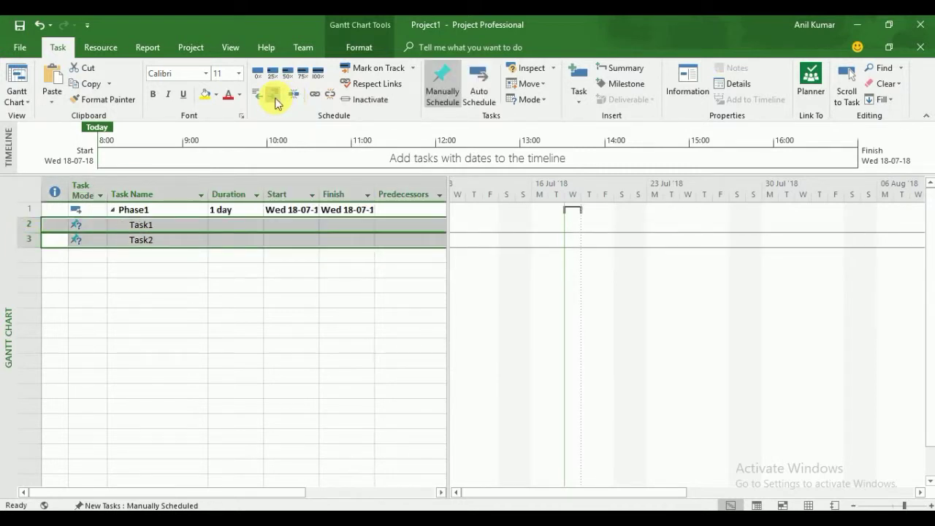
- Set Task1's task mode to Auto Scheduled, then widen the Start column and the task table to fit the full dates
left_click(234, 241)
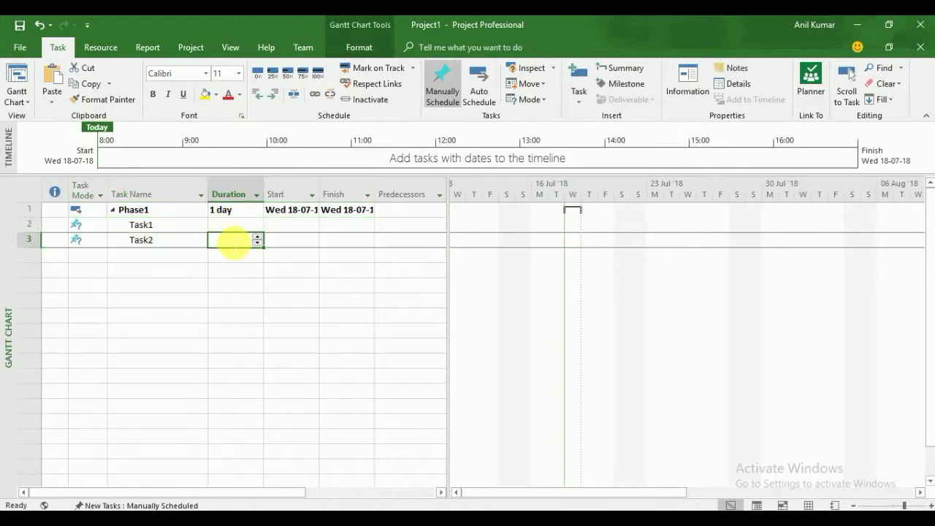
left_click(84, 227)
left_click(100, 226)
left_click(98, 247)
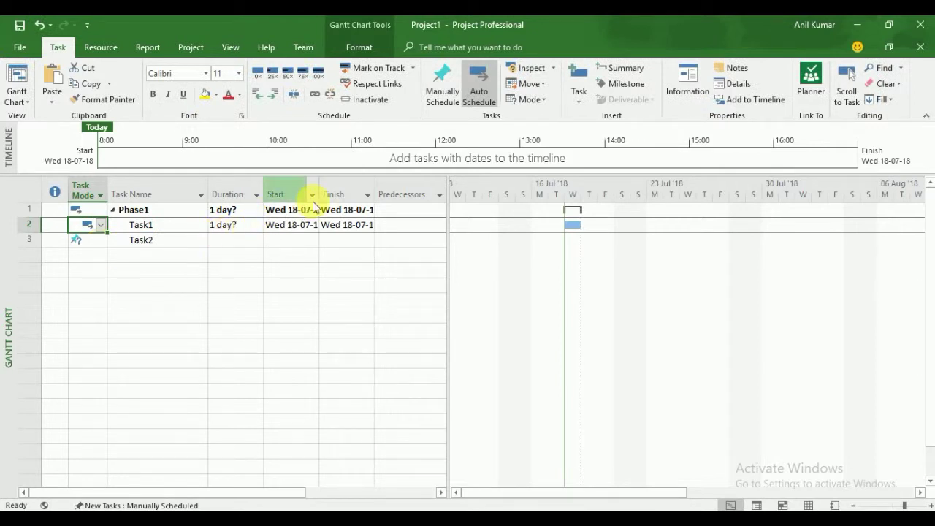
left_click_drag(374, 194, 369, 194)
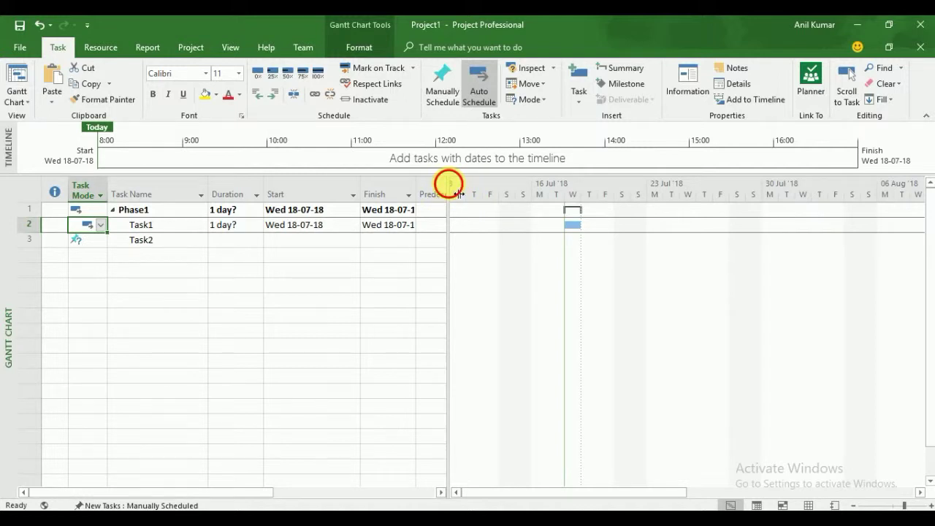
left_click_drag(446, 182, 516, 182)
- Set Task2's task mode to Auto Scheduled and make Auto Scheduled the default for new tasks
left_click(95, 241)
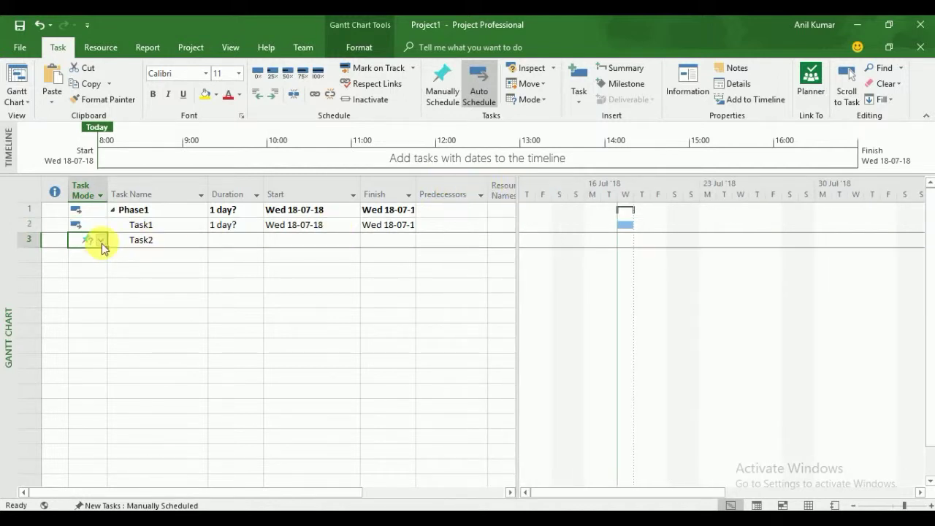
left_click(102, 241)
left_click(93, 264)
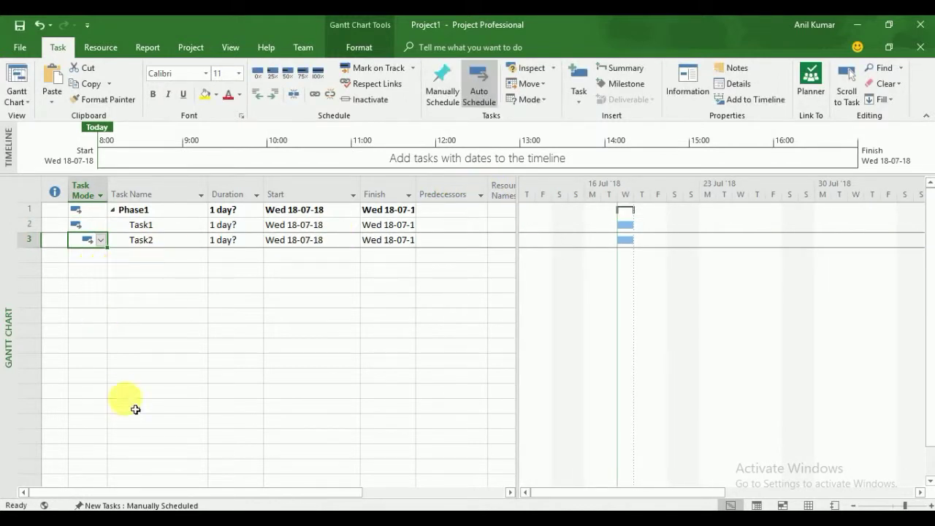
left_click(153, 506)
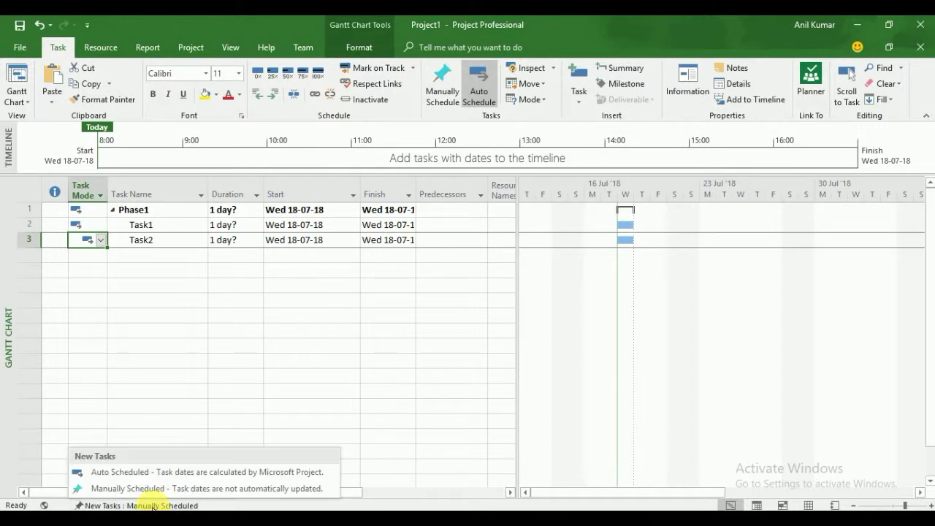
left_click(156, 471)
- Add the entries Phase2, Taks3 and Task4 in the rows below Task2
left_click(128, 255)
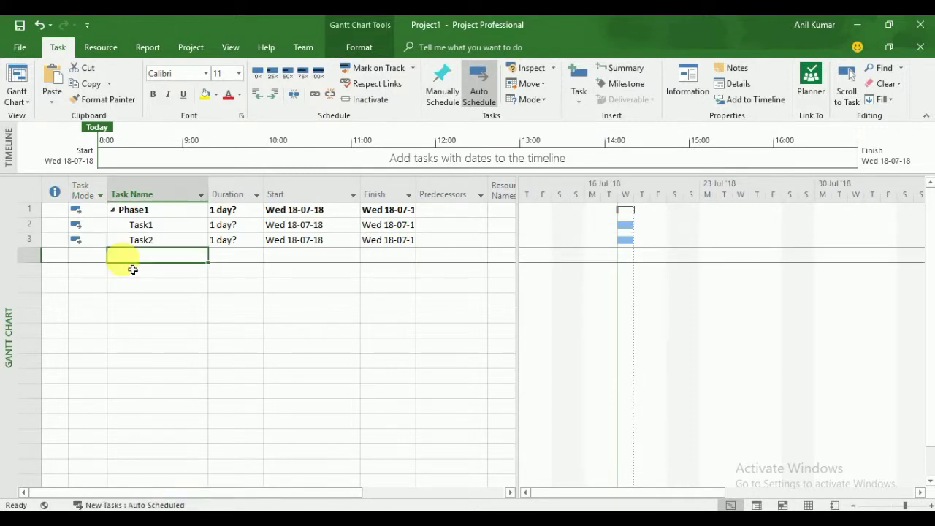
type("Phase2")
key("Return")
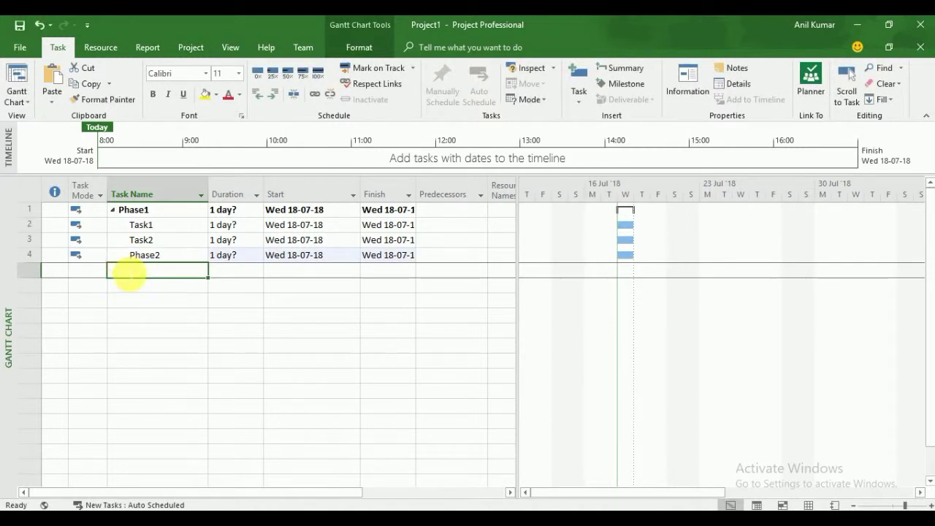
type("Taks3")
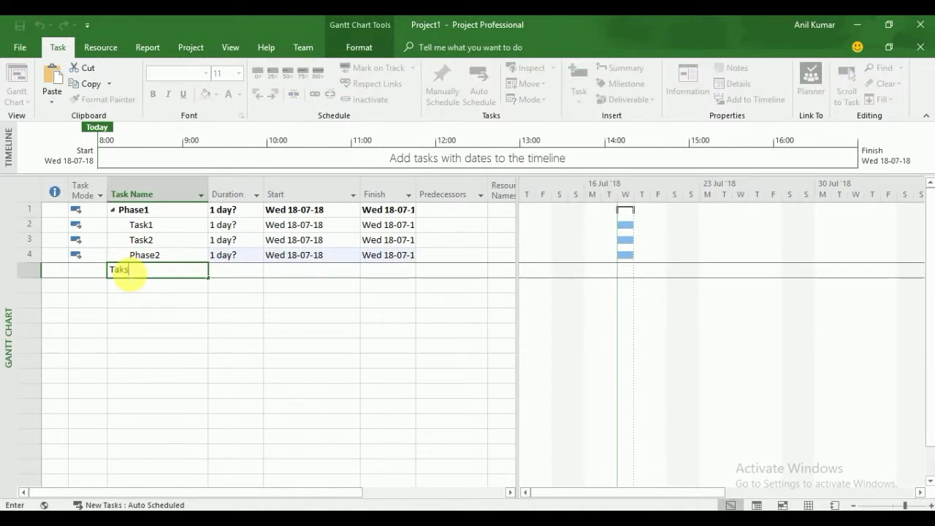
key("Return")
type("Task4")
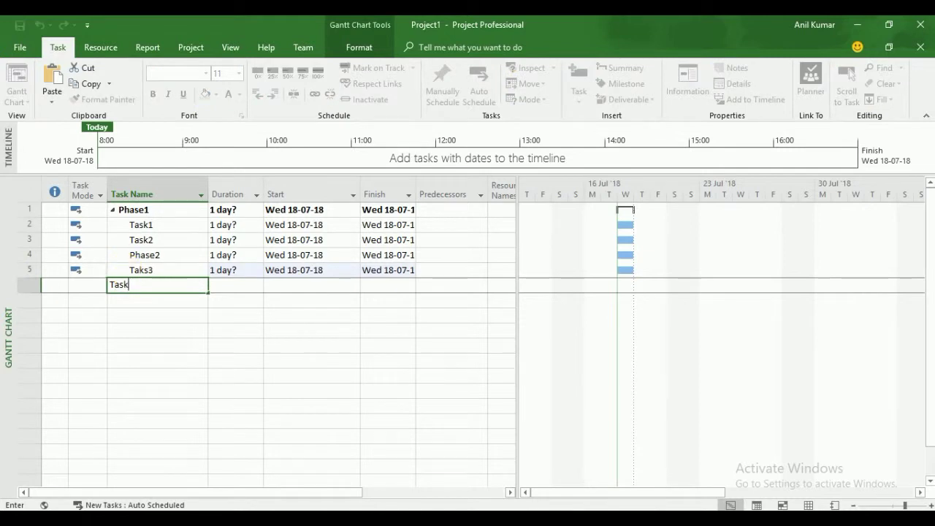
key("Return")
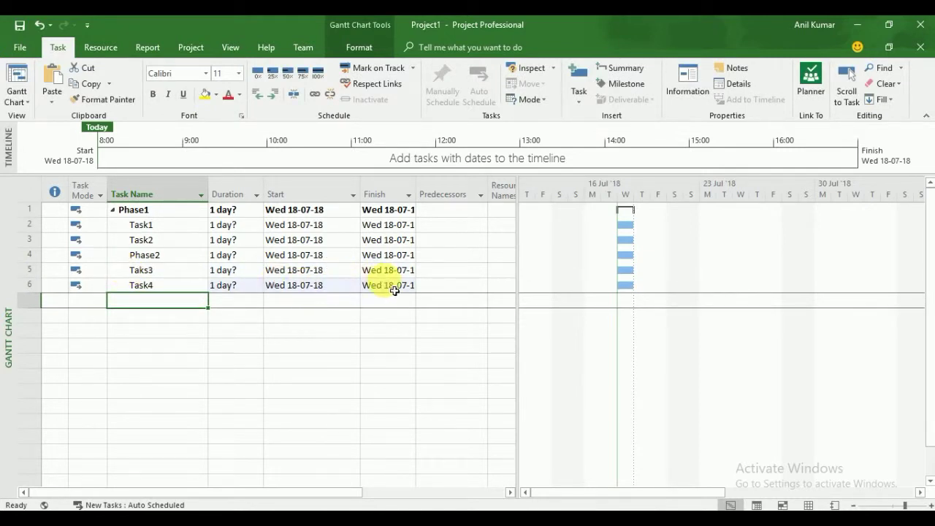
- Widen the Finish column and outdent Phase2 so that it becomes a summary task at Phase1's level
mouse_move(425, 192)
left_mouse_down()
mouse_move(448, 194)
mouse_move(439, 194)
left_mouse_up()
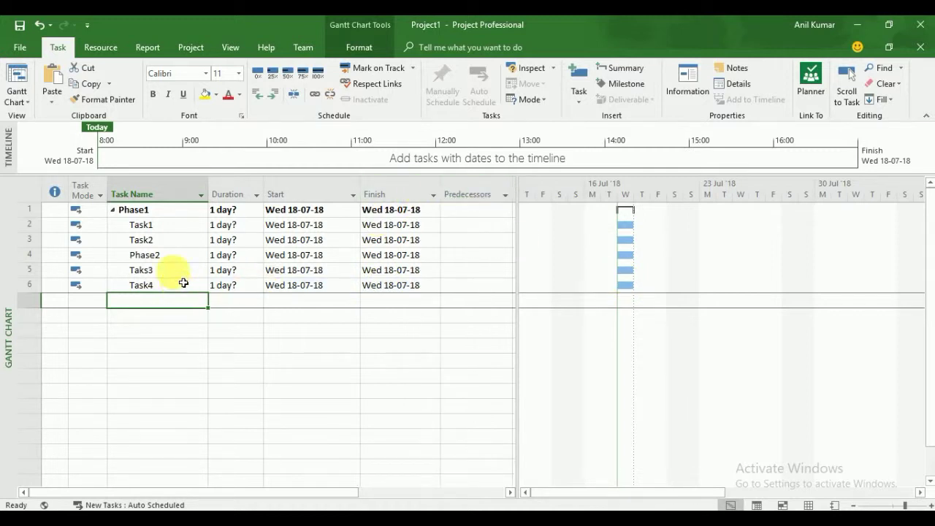
left_click(31, 255)
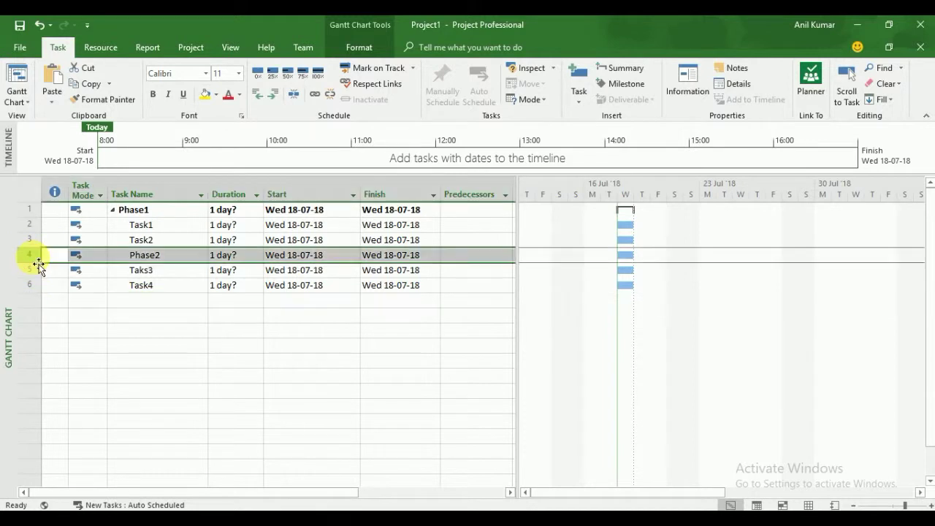
left_click(256, 95)
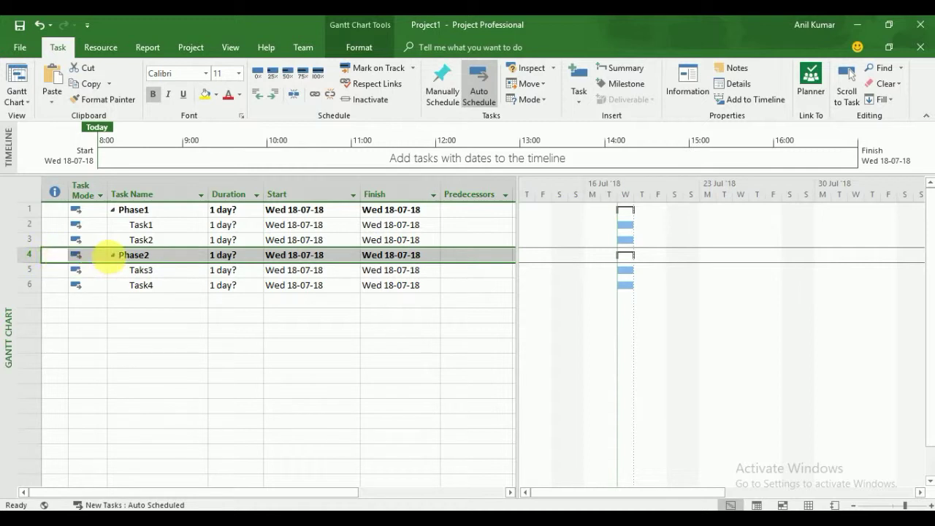
- Collapse and expand the Phase1 and Phase2 summary tasks to check their subtasks
left_click(113, 255)
left_click(114, 211)
left_click(113, 210)
left_click(113, 211)
left_click(113, 210)
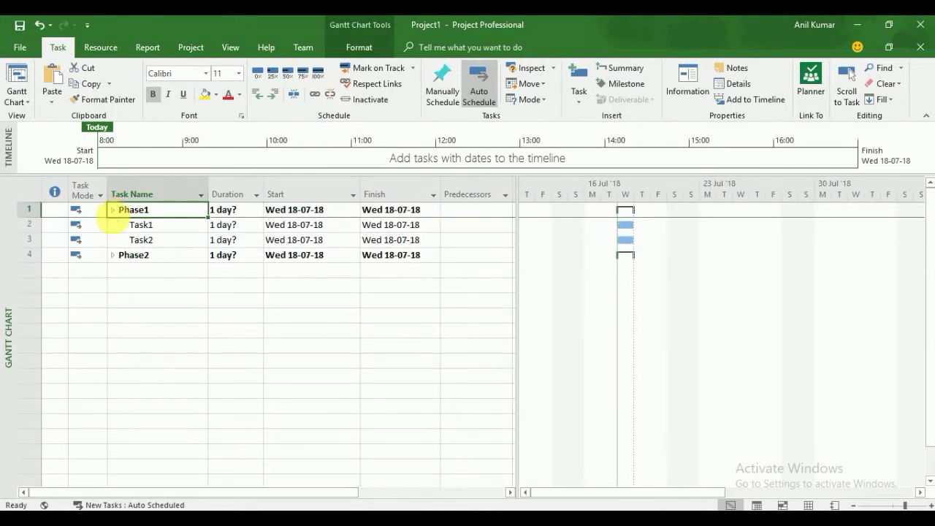
left_click(113, 255)
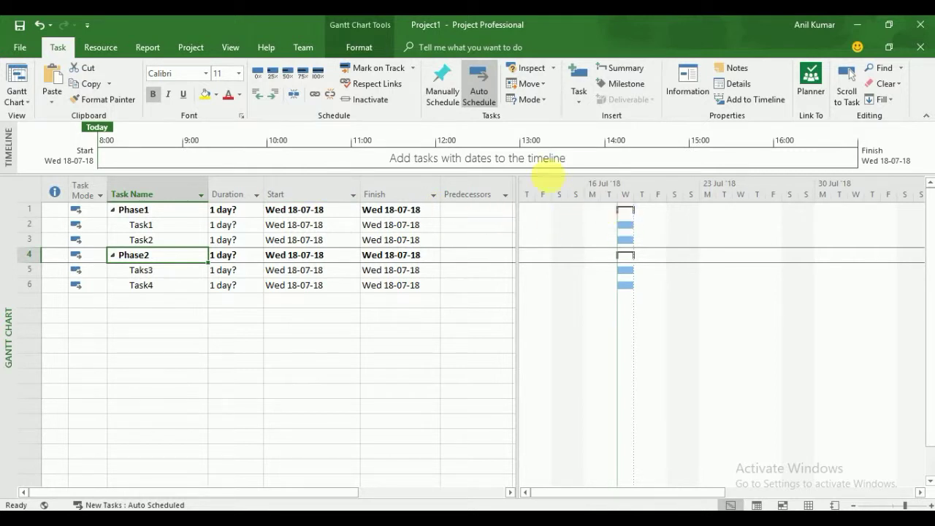
- Link Task1 and Task2 so that Task2 starts when Task1 finishes
left_click_drag(527, 195, 530, 195)
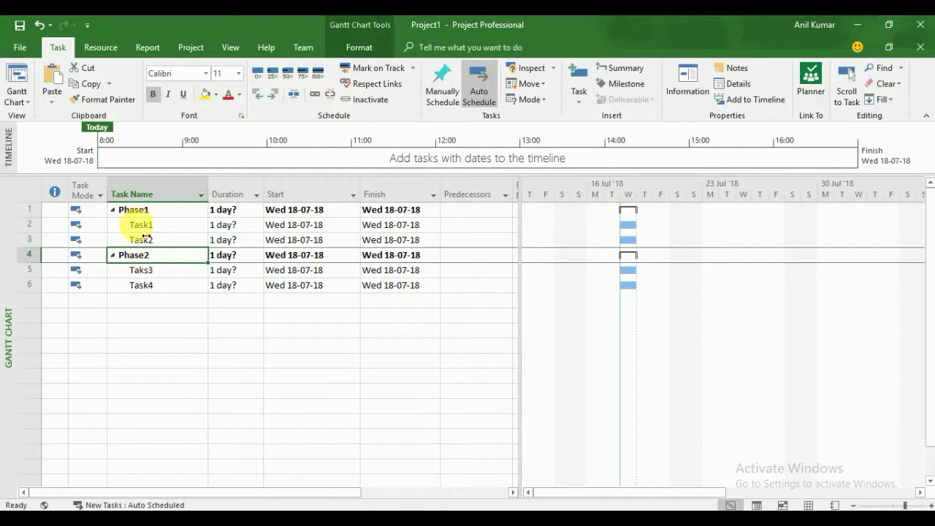
left_click(141, 225)
left_click(154, 243)
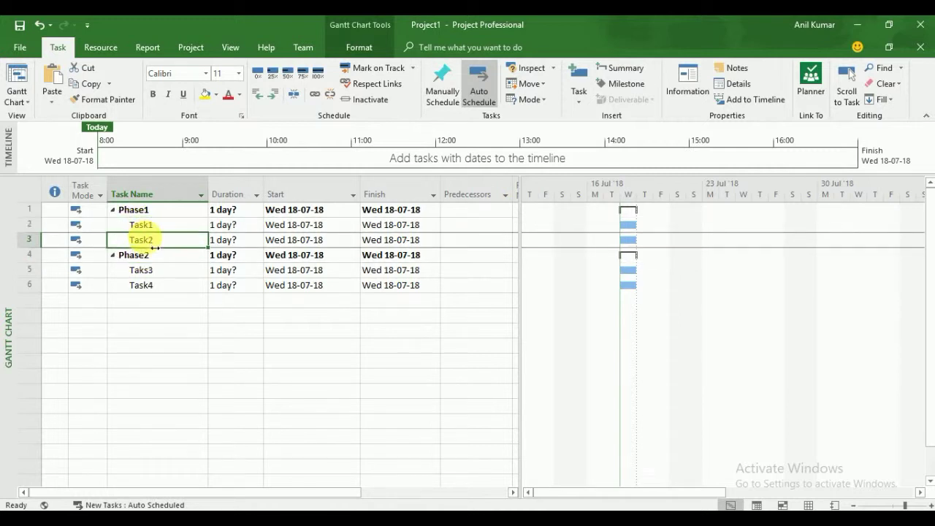
left_click(40, 226)
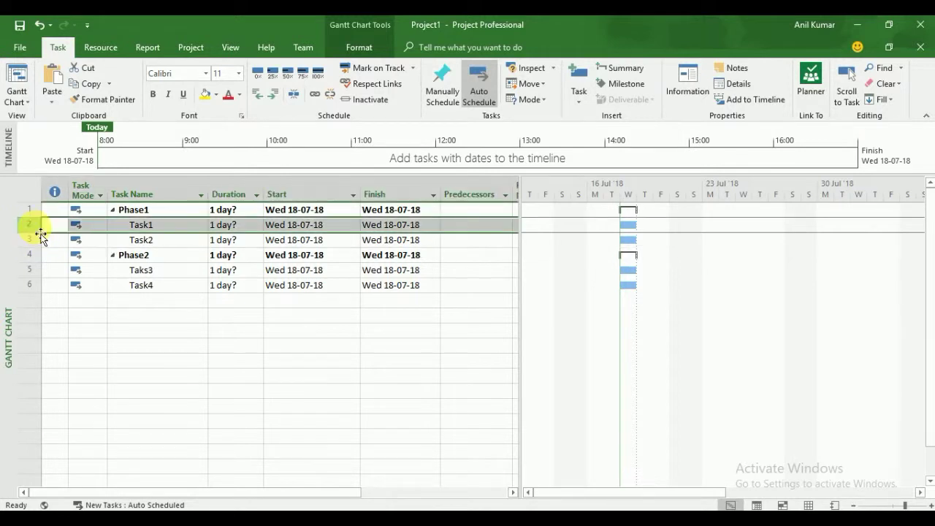
left_click(40, 234, "shift")
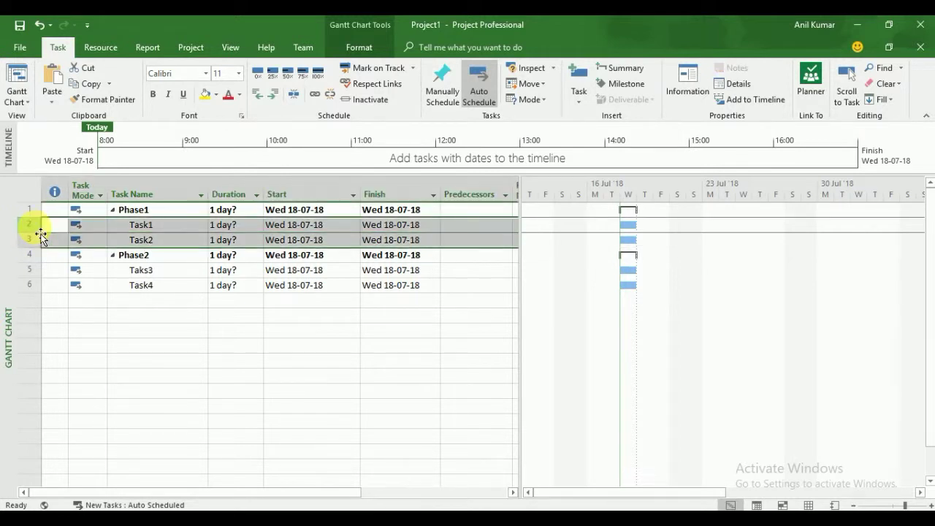
left_click(315, 96)
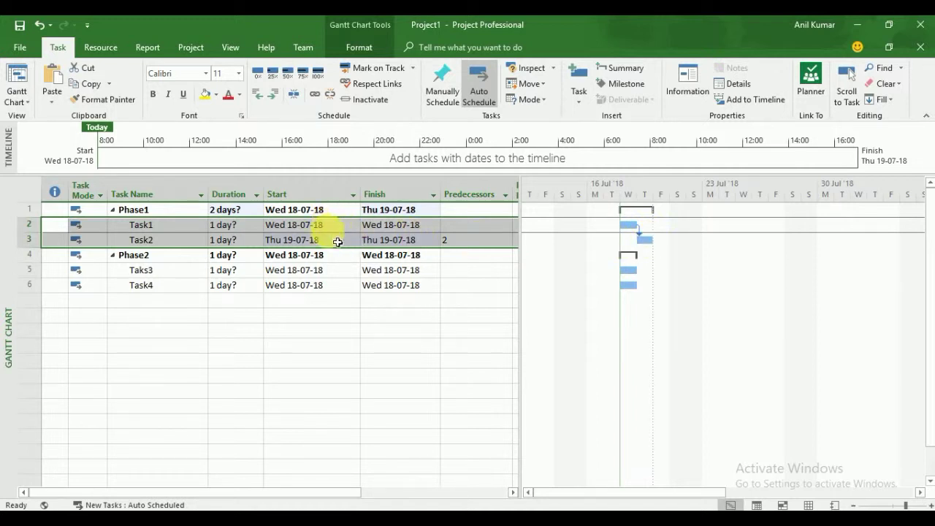
- Widen the task table to show the Resource Names column and check Task1's duration and Task2's start and finish dates
left_click(387, 226)
left_click_drag(520, 203, 590, 209)
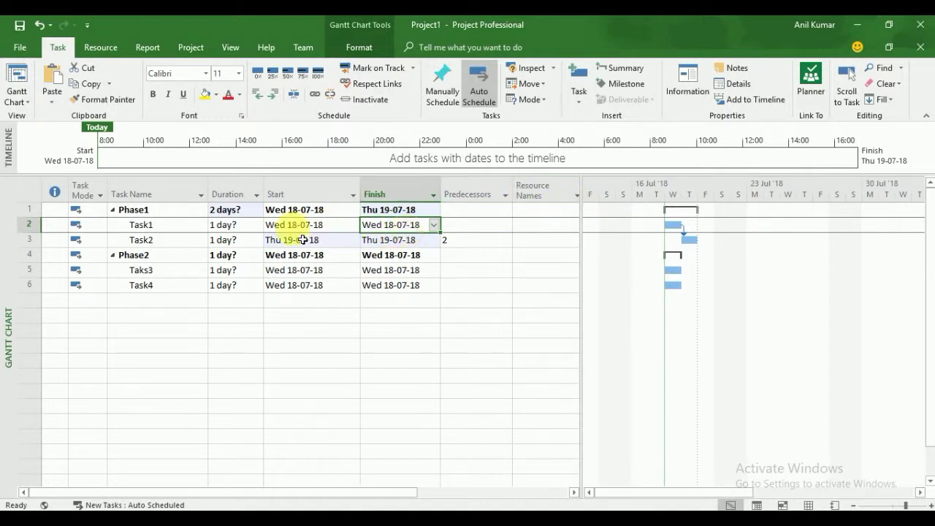
left_click(241, 228)
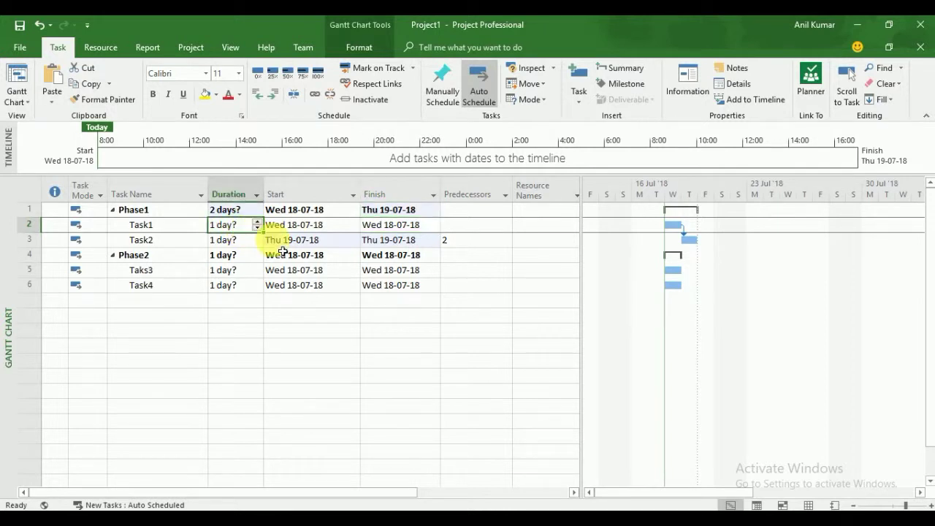
left_click(277, 240)
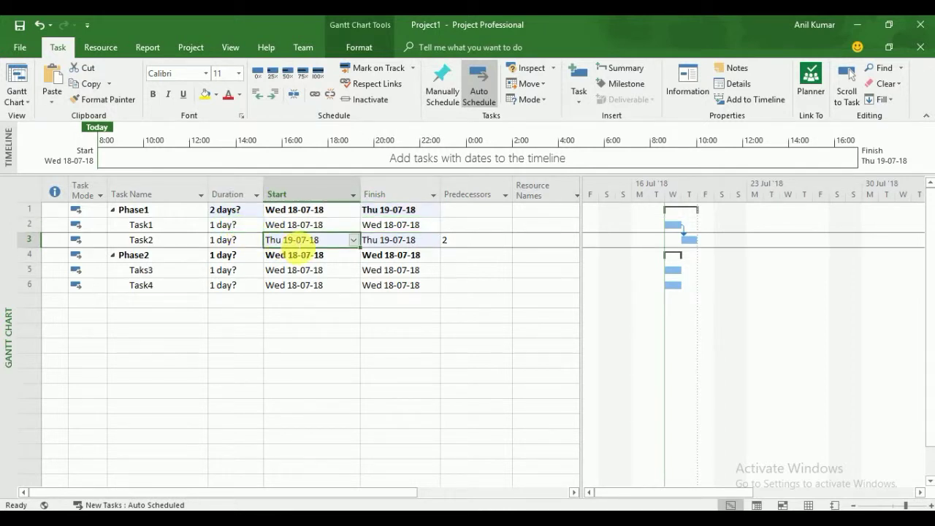
left_click(375, 239)
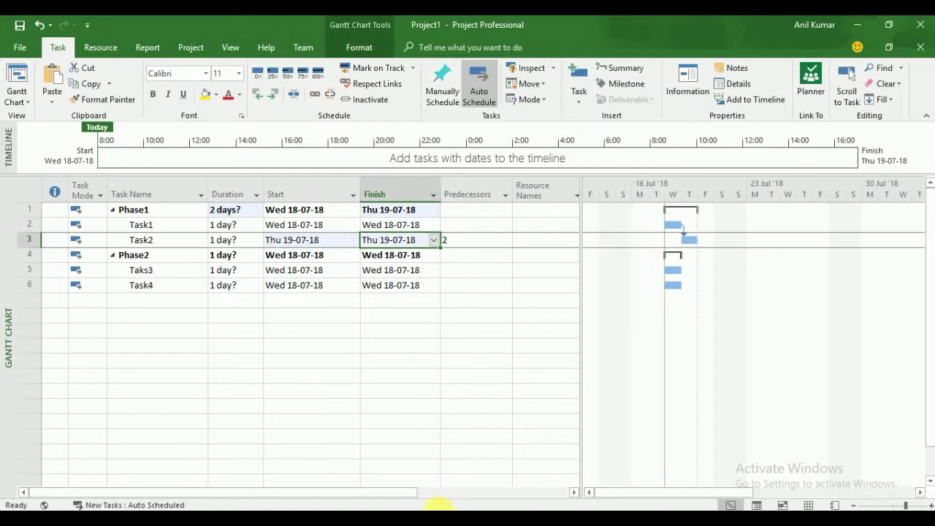
- Switch to the web browser and read the article on task dependencies, from finish-to-start through to start-to-finish
mouse_move(422, 519)
left_click(422, 460)
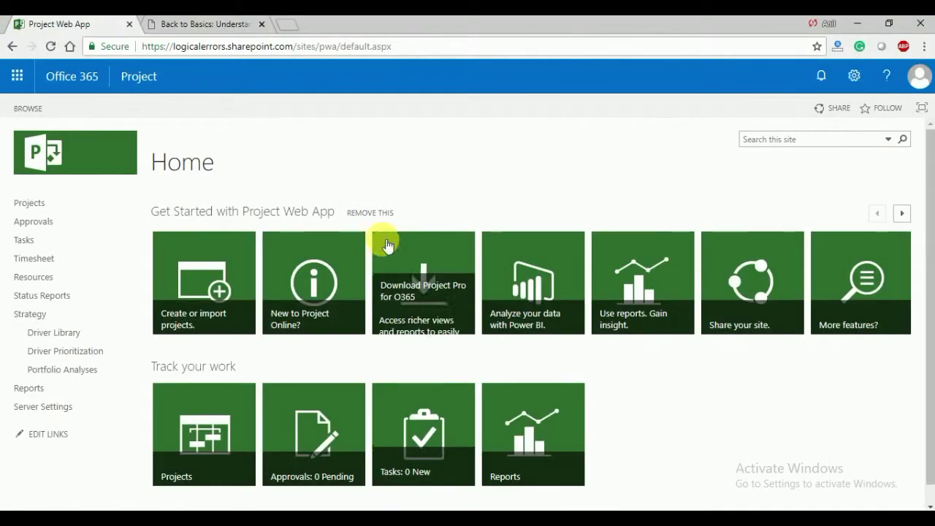
left_click(211, 26)
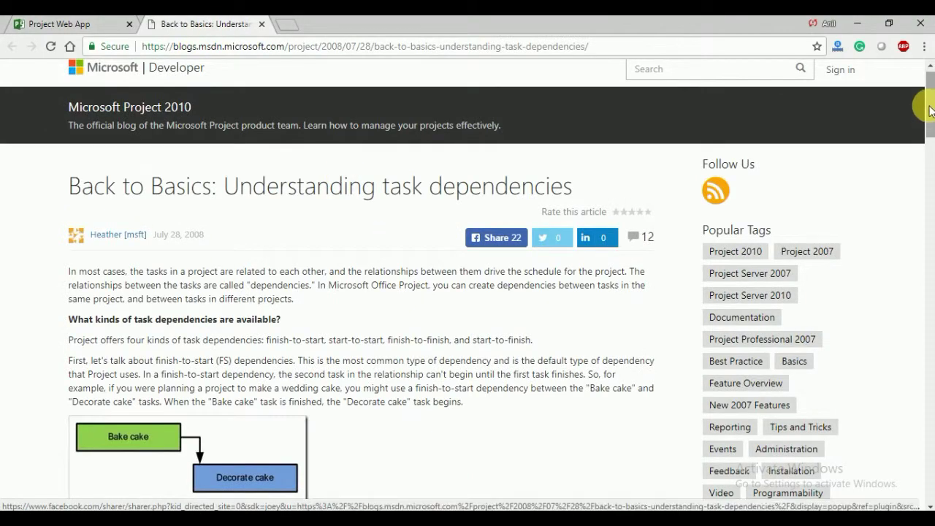
left_click_drag(930, 117, 912, 150)
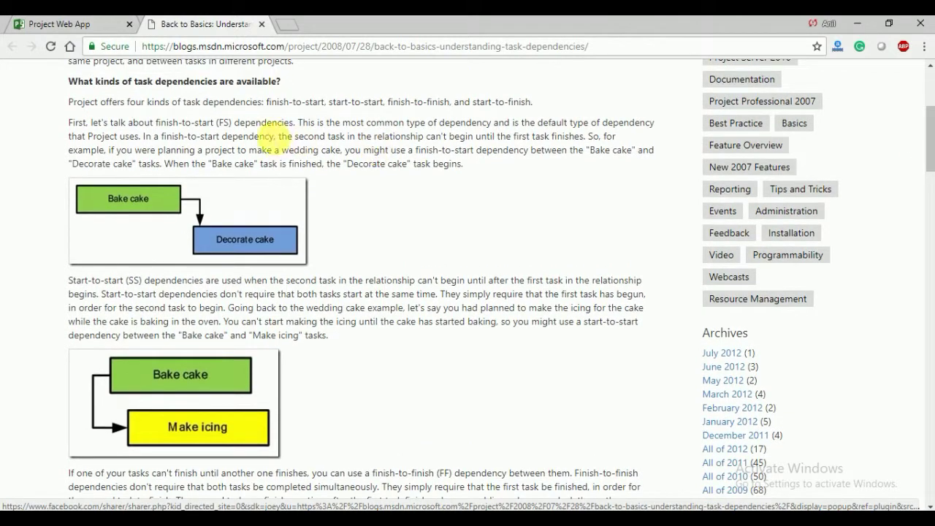
left_click_drag(156, 122, 231, 124)
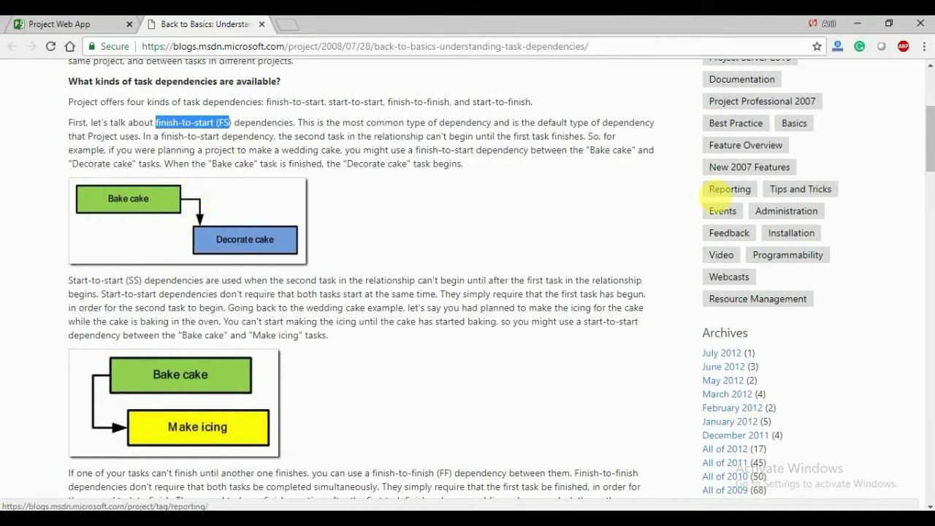
scroll(278, 222, "down", 3)
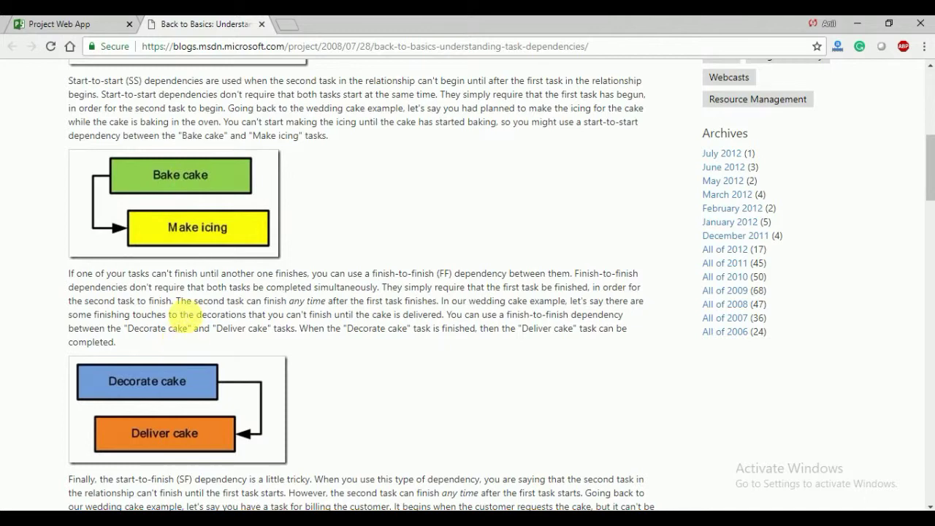
left_click_drag(927, 146, 931, 192)
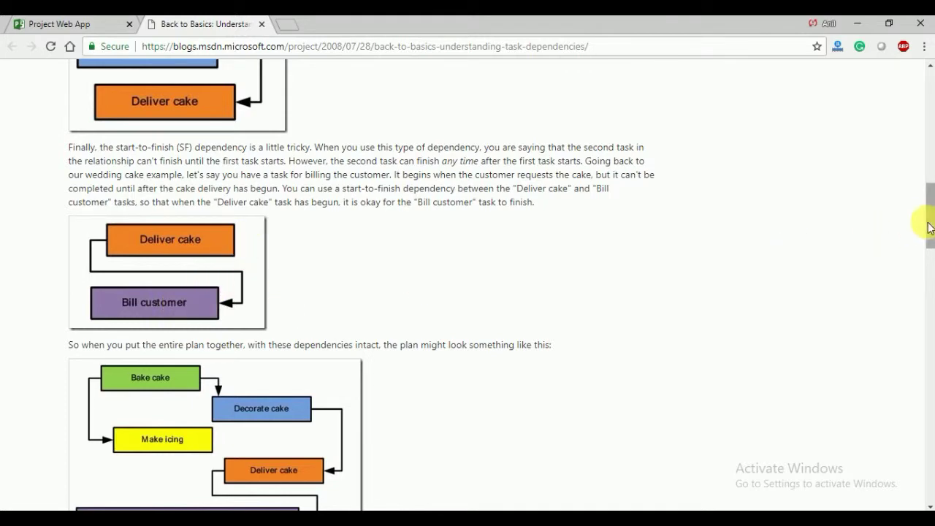
left_click_drag(930, 226, 931, 92)
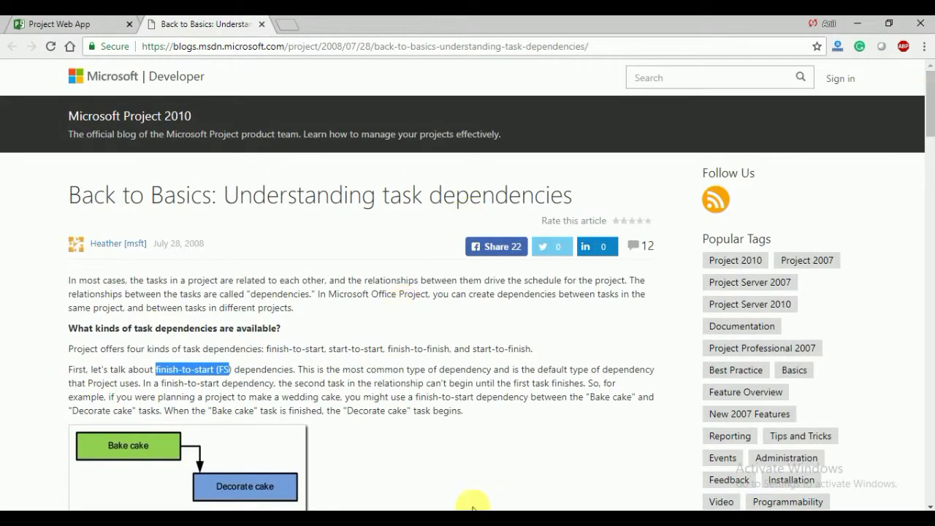
- Switch back to Project Professional and link Taks3 and Task4 so that Task4 starts when Taks3 finishes
mouse_move(458, 509)
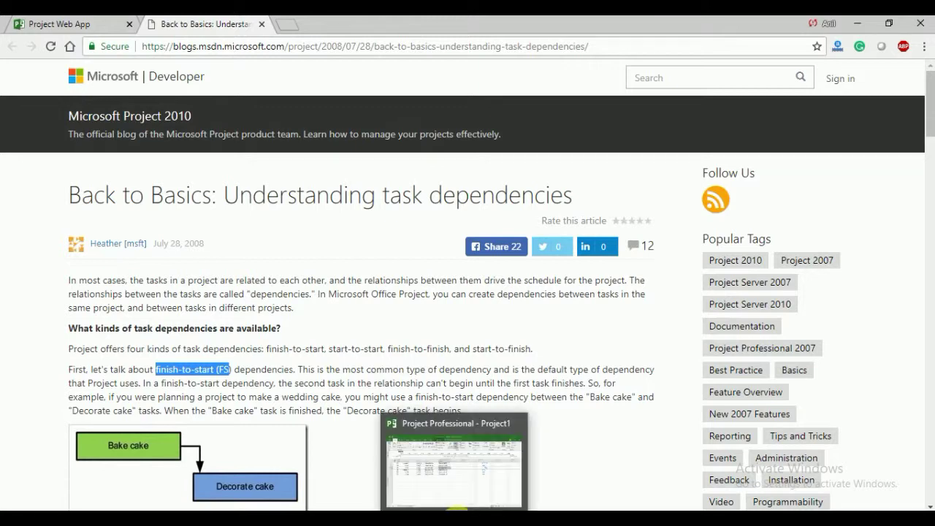
left_click(355, 359)
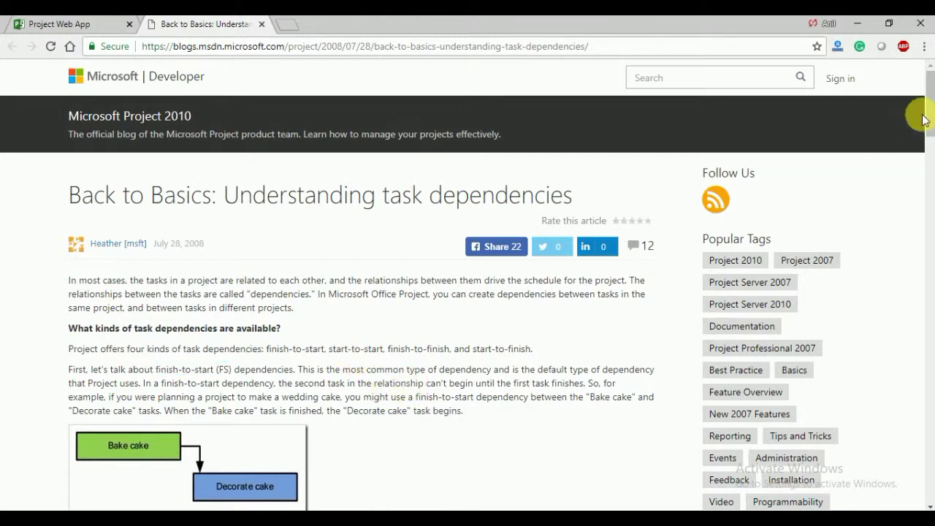
scroll(924, 120, "down", 4)
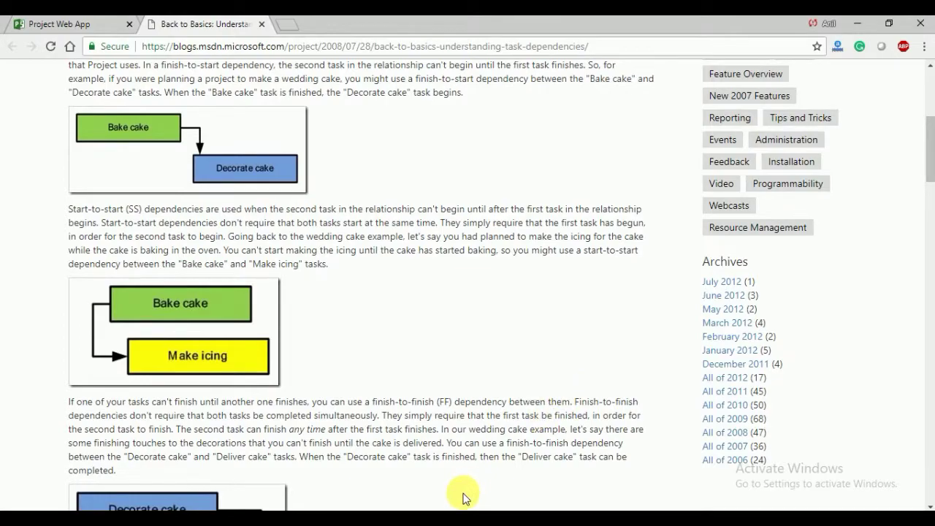
left_click(458, 509)
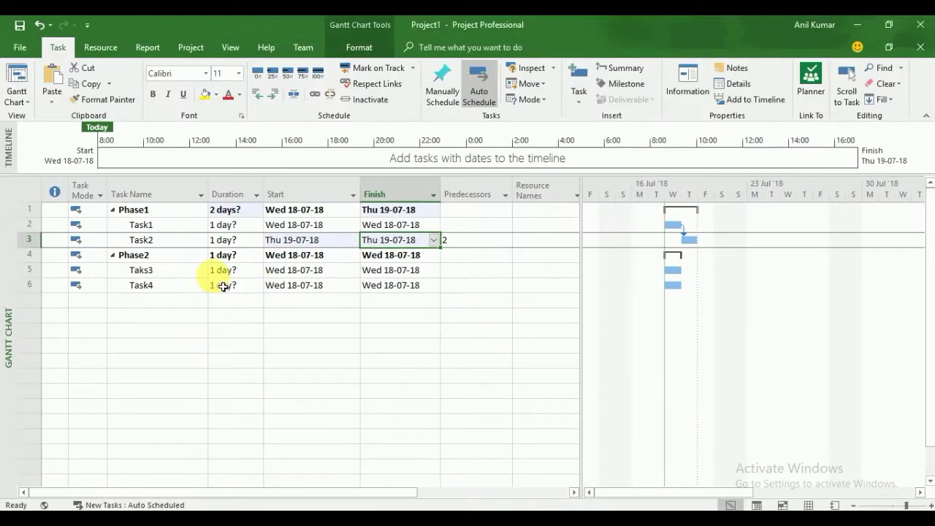
left_click(139, 272)
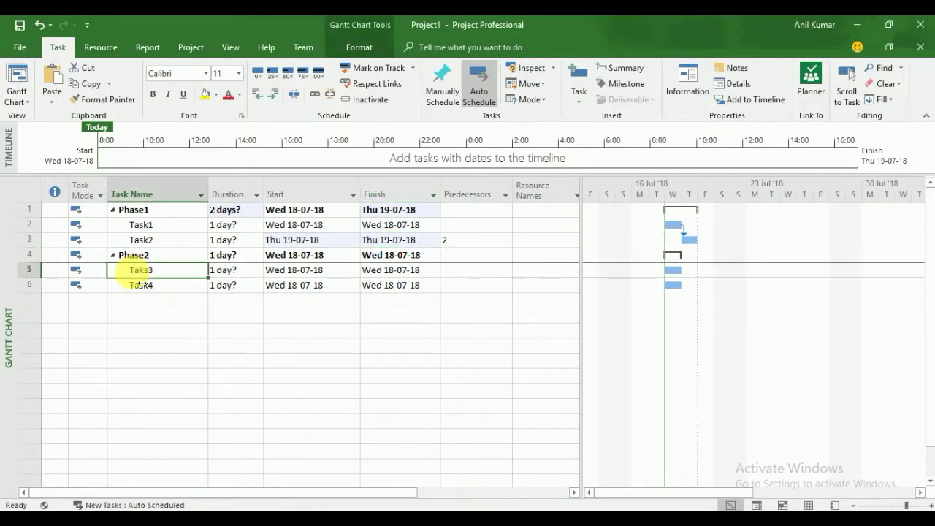
left_click(141, 285, "shift")
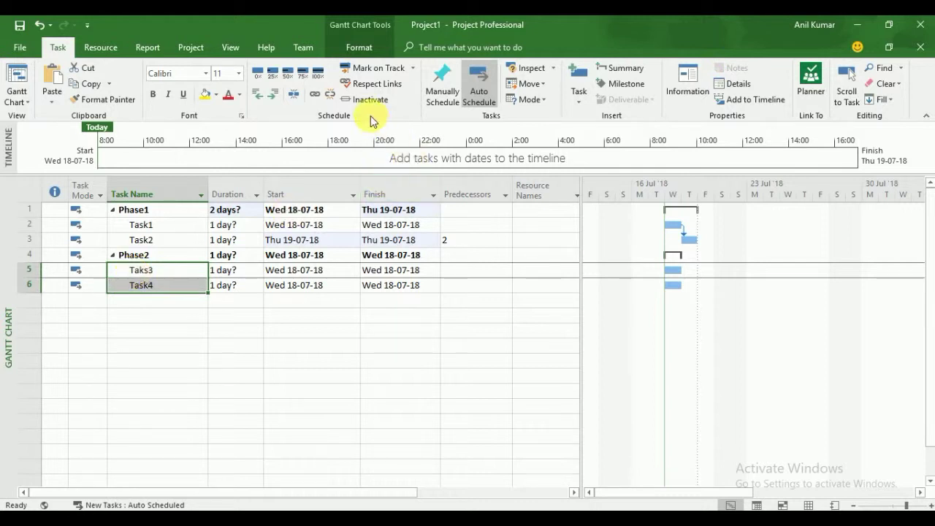
left_click(315, 95)
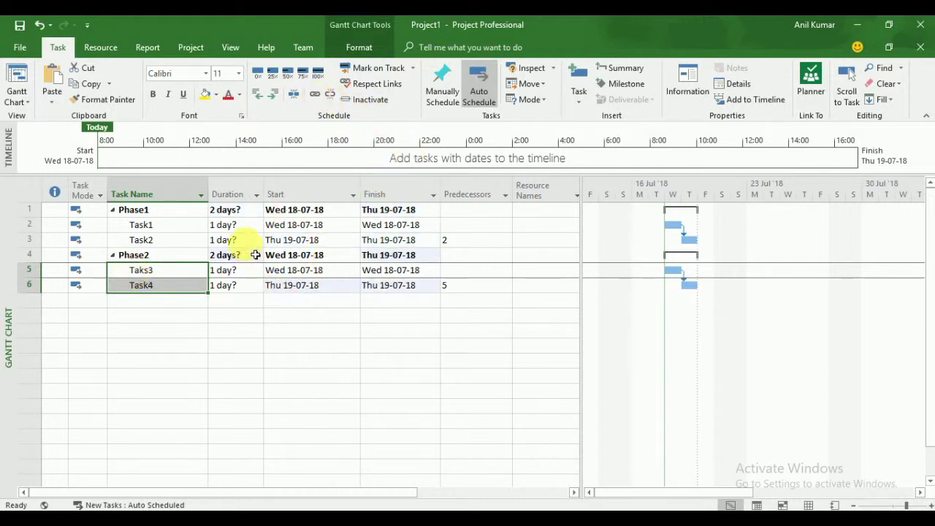
- Set the duration of Task1 to 2 days and of Task2 to 3 days
left_click(255, 226)
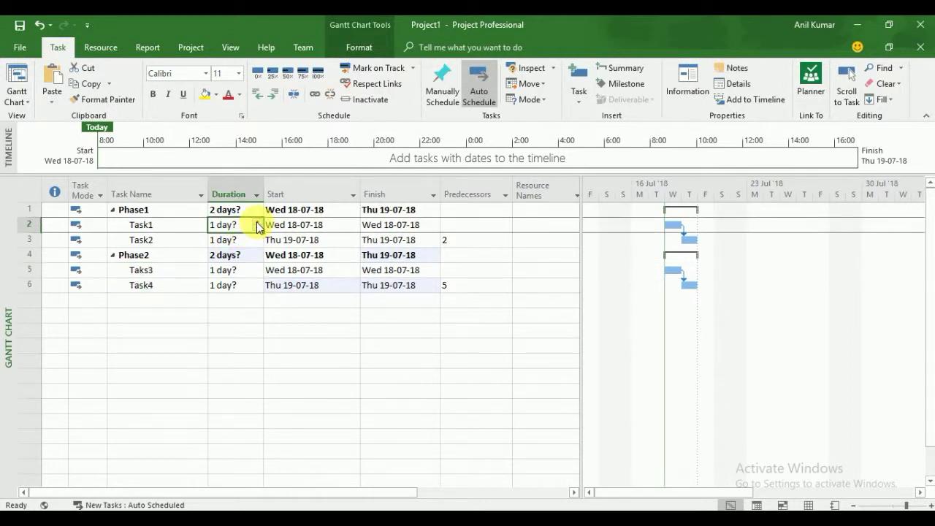
left_click(257, 222)
left_click(257, 242)
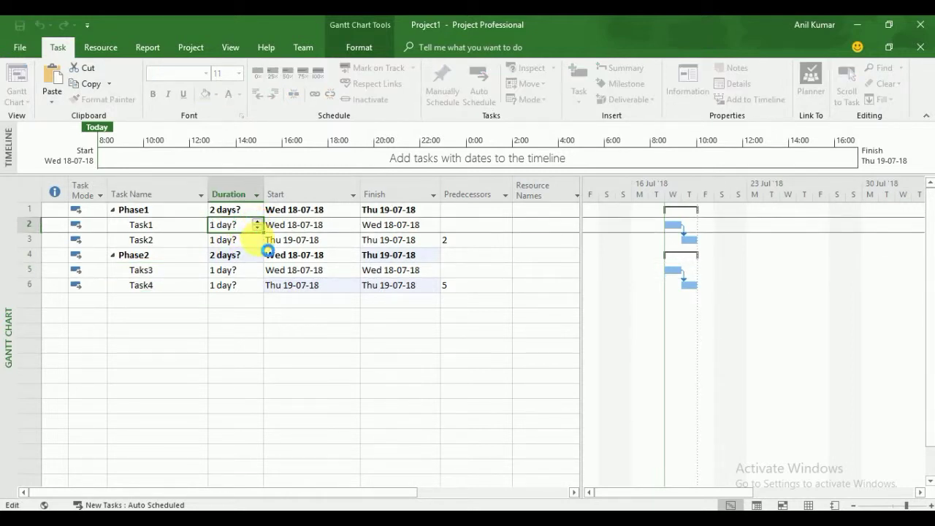
double_click(257, 238)
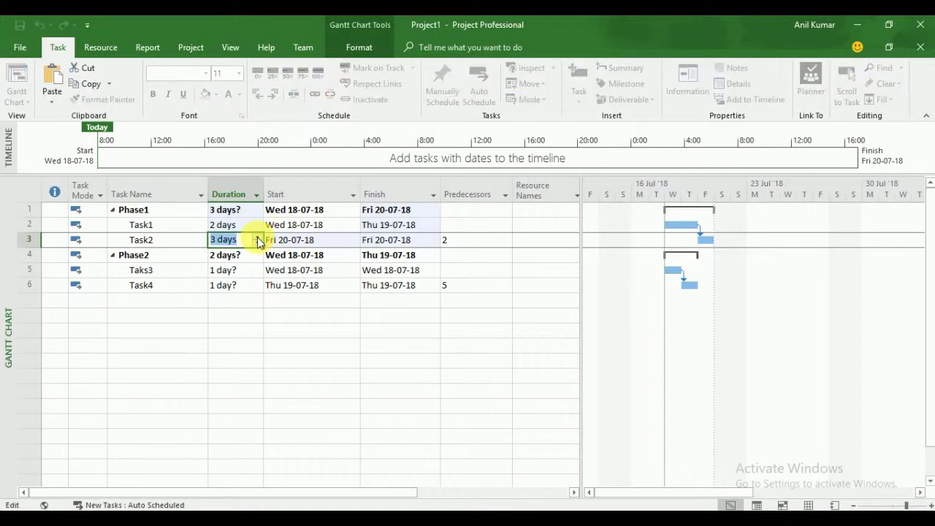
- Insert a new task above the Phase2 summary task and name it Phase1 Milestone
right_click(42, 255)
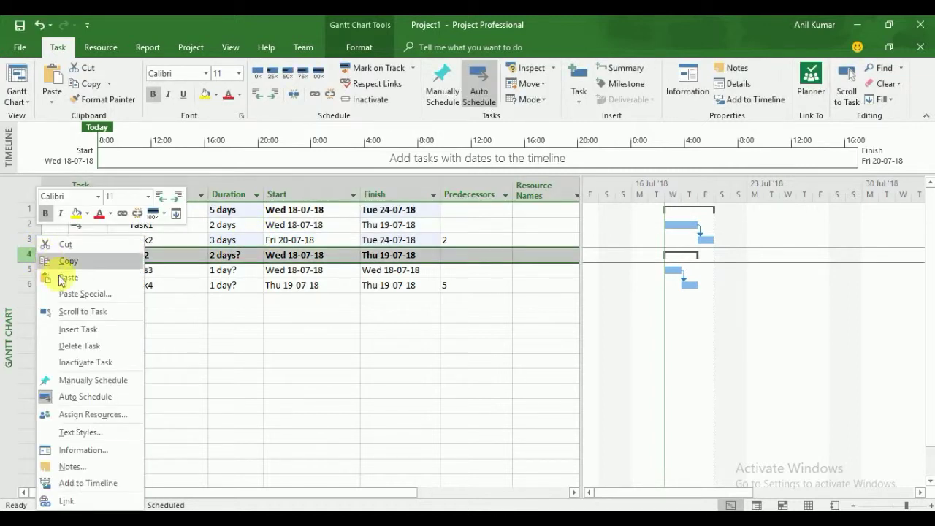
left_click(76, 330)
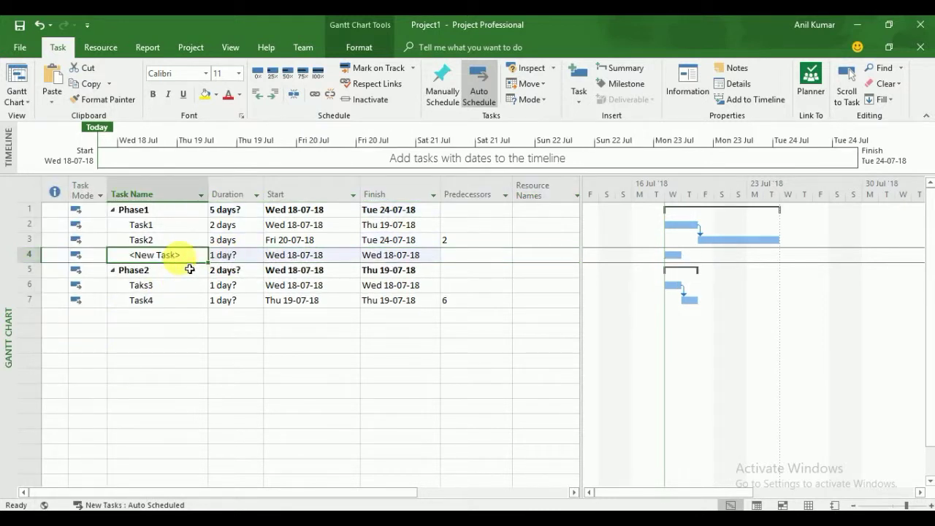
type("Phase1 Milestone")
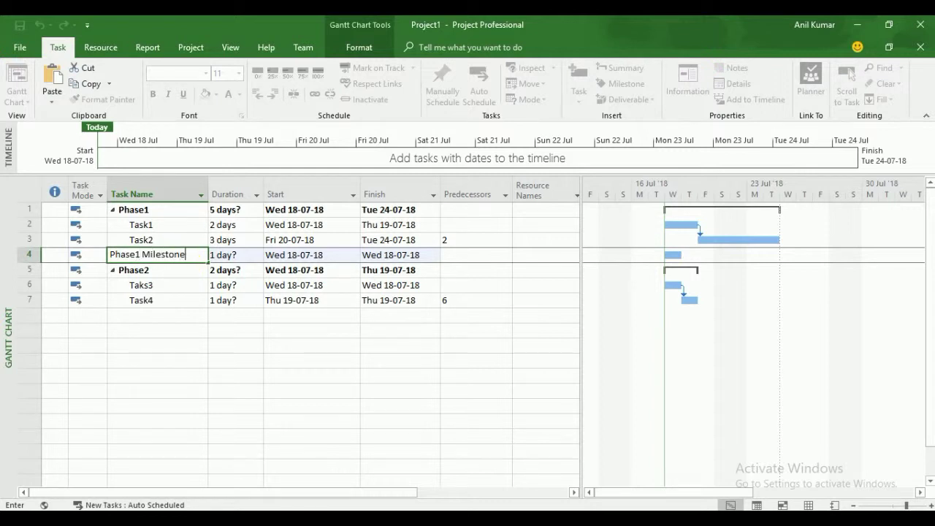
key("Return")
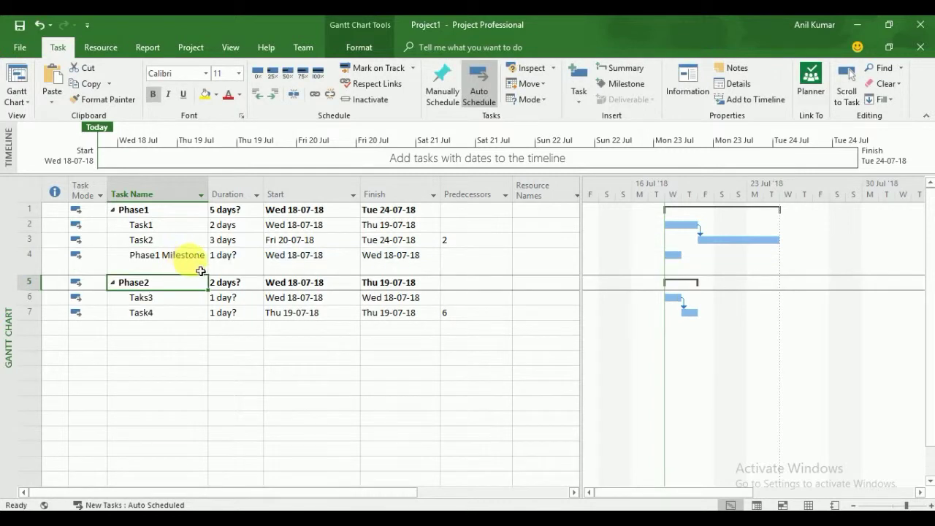
- Set the duration of Phase1 Milestone to 0 days and select its marker in the Gantt chart
left_click(217, 263)
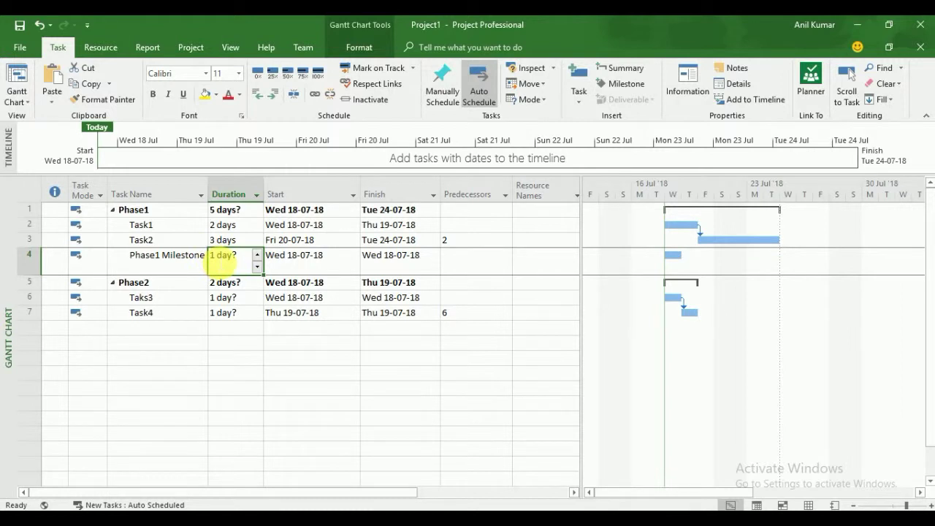
type("0")
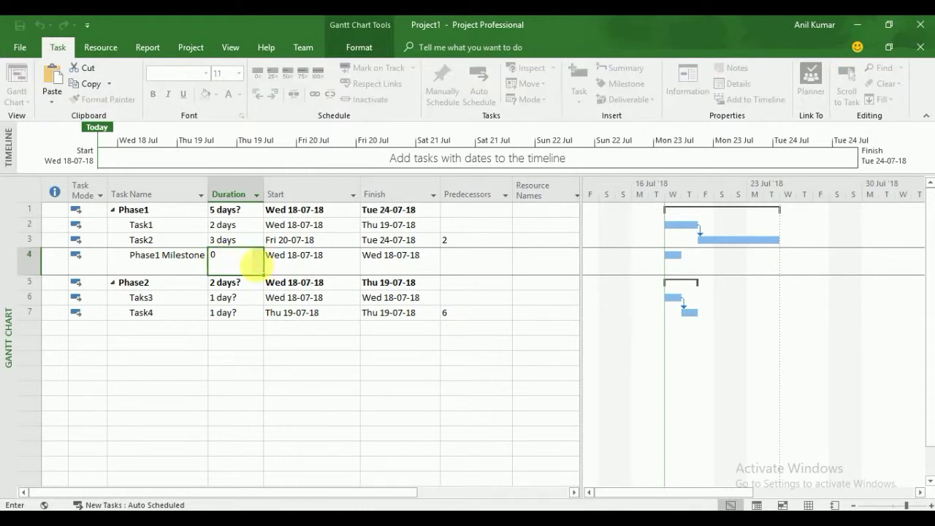
left_click(278, 263)
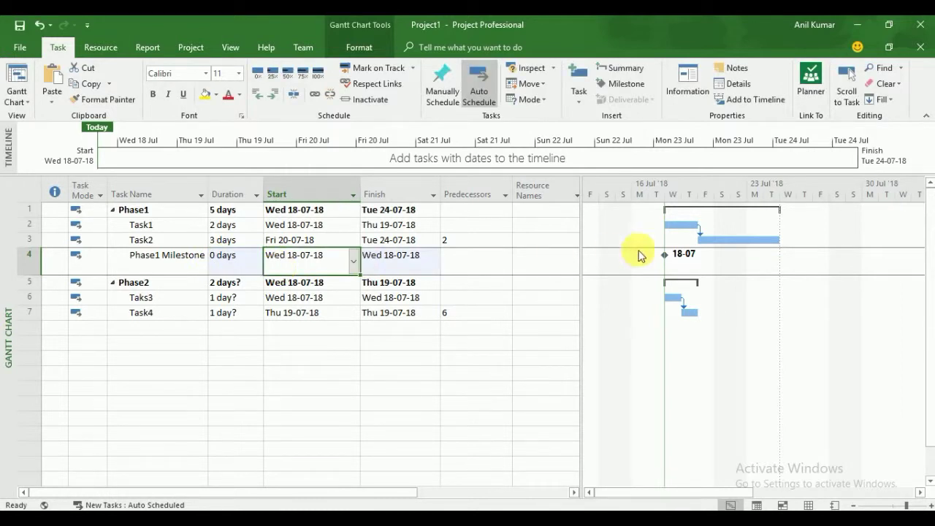
left_click(673, 266)
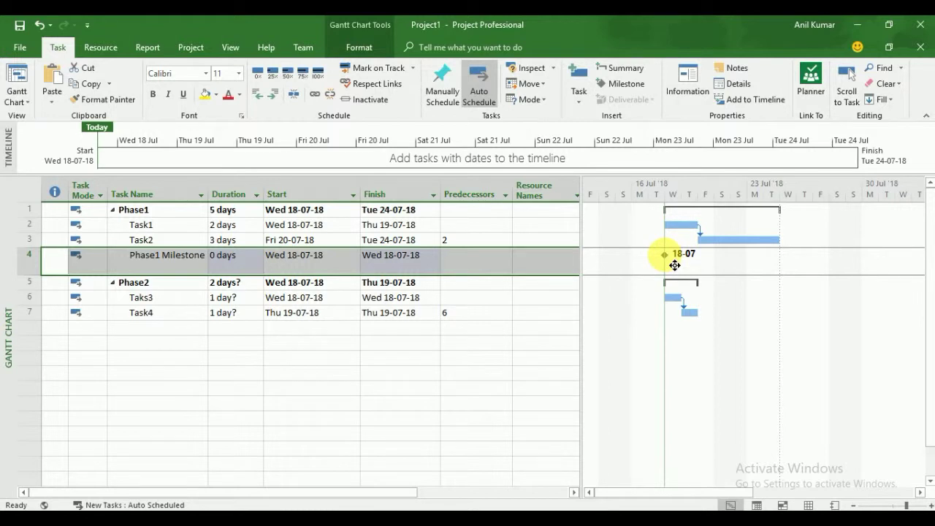
- Add a task named Phase2 Milestone in the empty row below Task4
left_click(166, 332)
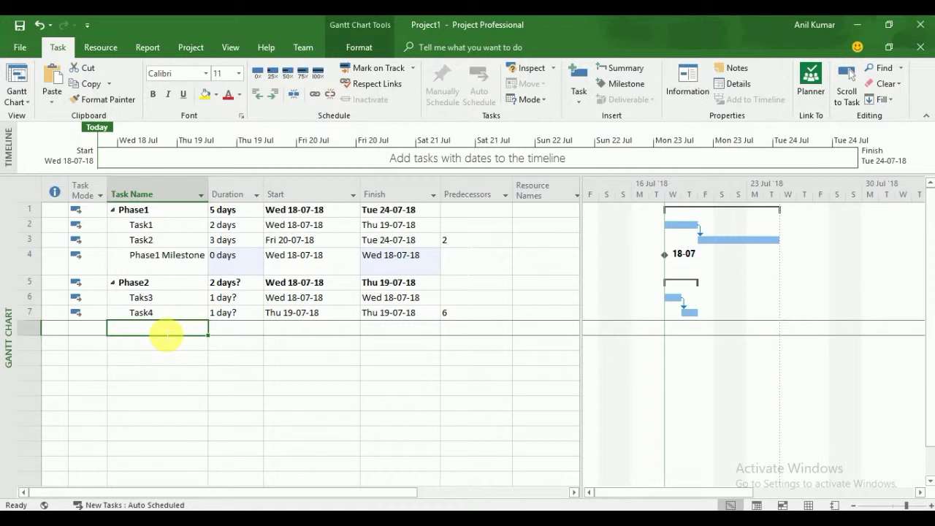
type("Phase")
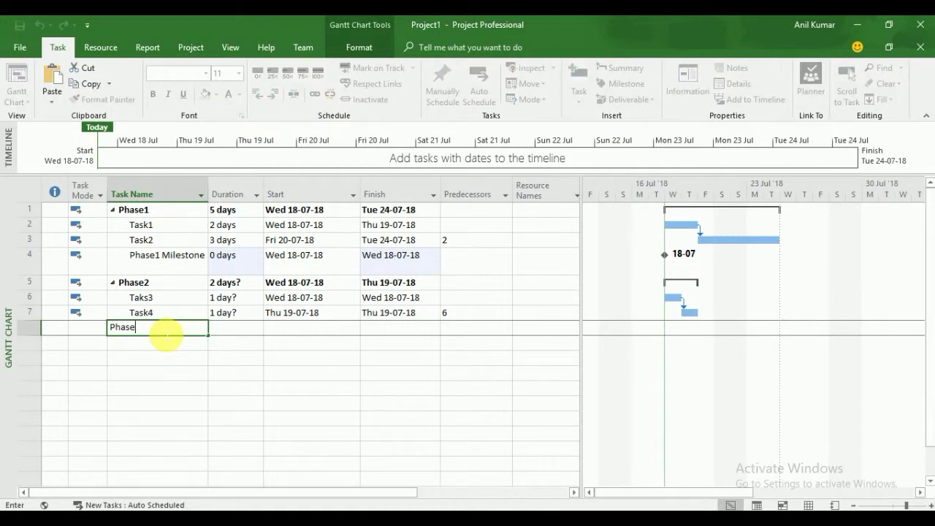
type("2Milestone")
key("Return")
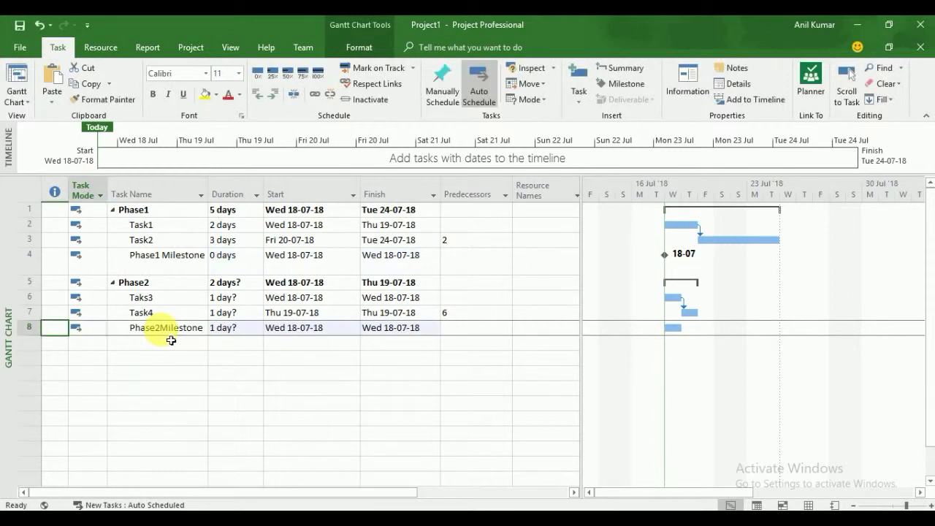
left_click(166, 330)
key("BackSpace")
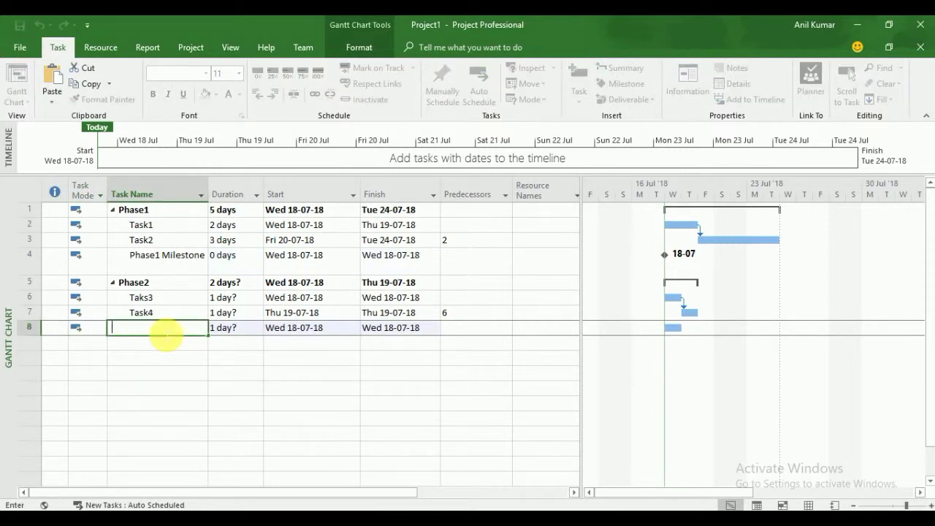
type("Phase2 Milestone")
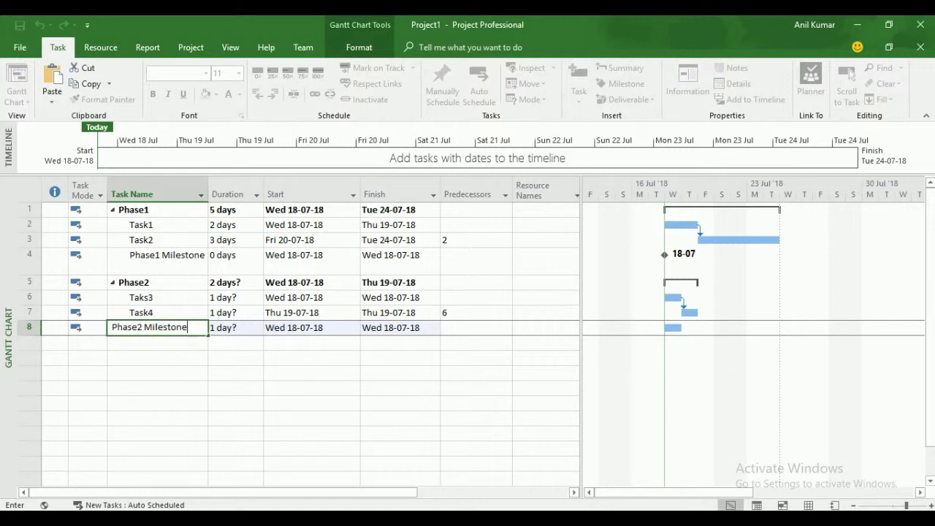
key("Return")
- Turn Phase2 Milestone into a milestone by setting its duration to 0 days
left_click(230, 337)
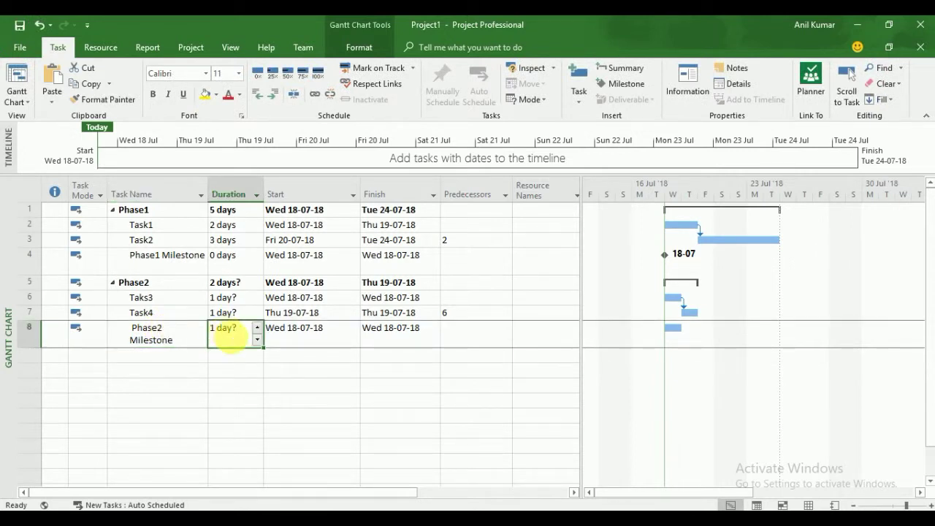
type("0")
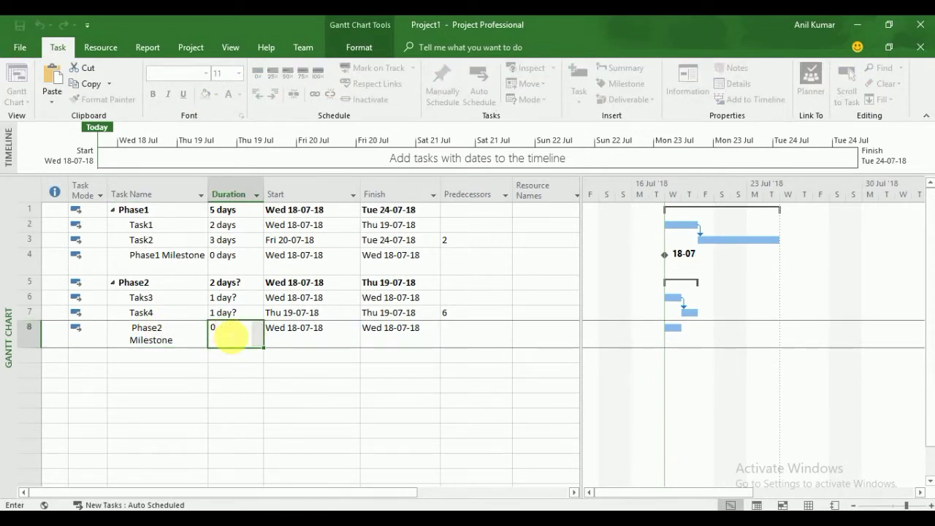
key("Return")
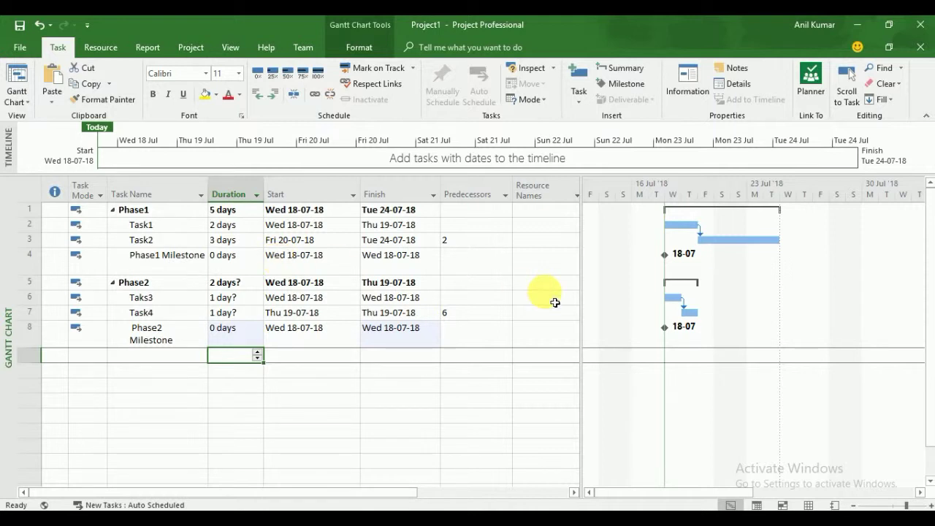
- Link Task1, Task2 and Phase1 Milestone in sequence so that the milestone follows Task2
left_click(328, 266)
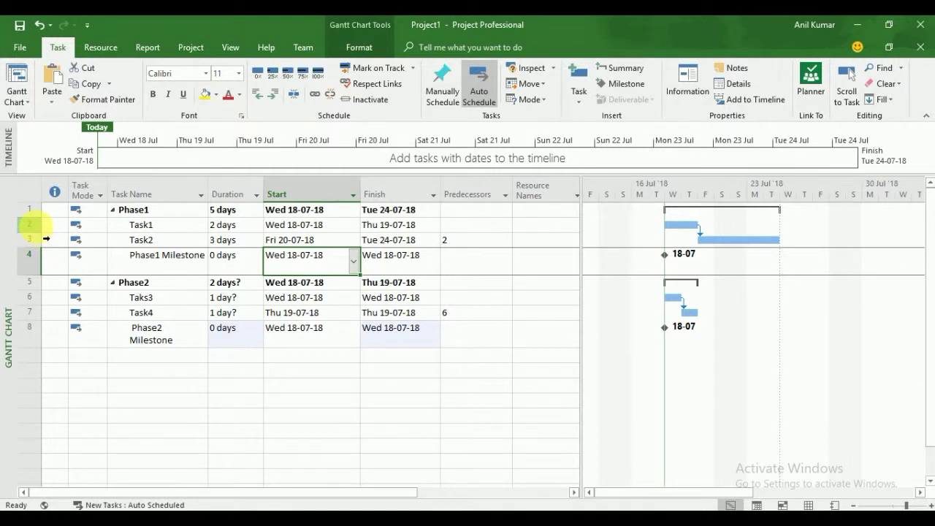
left_click(37, 225)
key("shift+Down")
key("shift+Down")
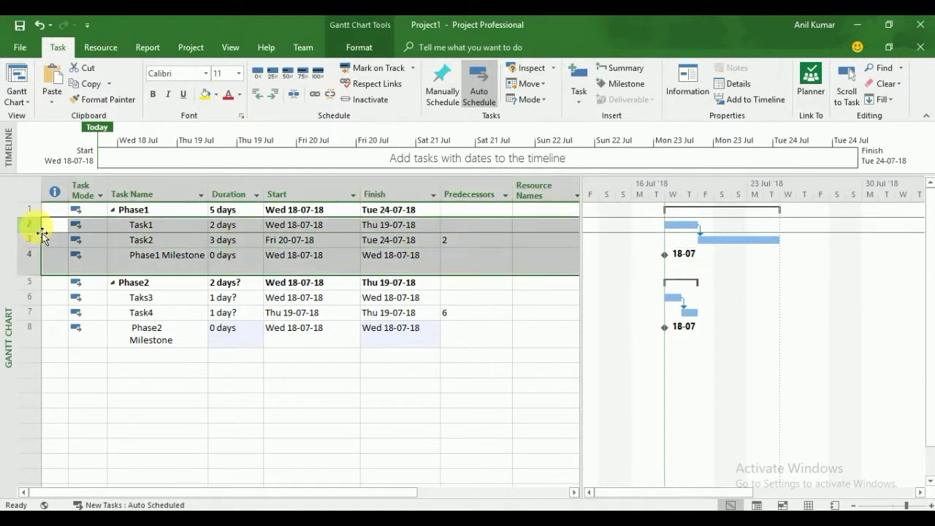
left_click(317, 97)
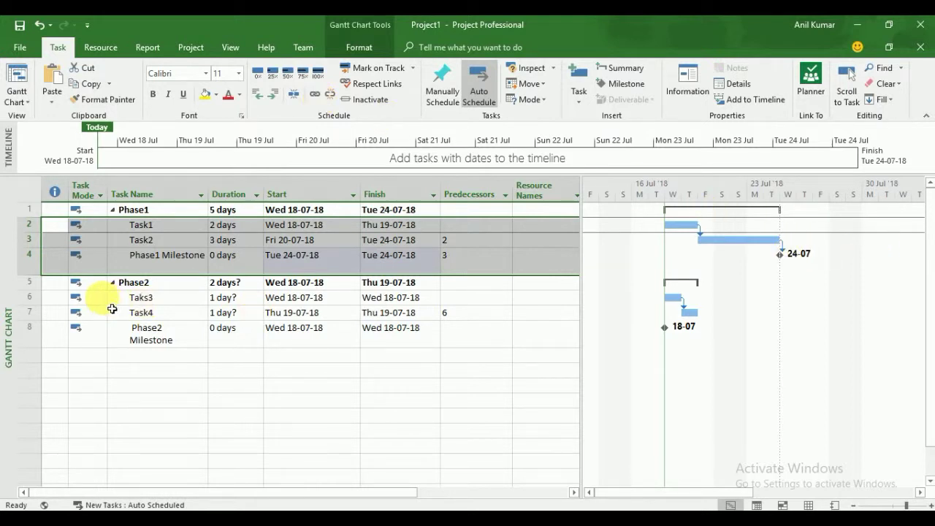
- Link Taks3, Task4 and Phase2 Milestone in sequence so that the milestone follows Task4
left_click(37, 298)
key("shift+Down")
key("shift+Down")
key("shift+Down")
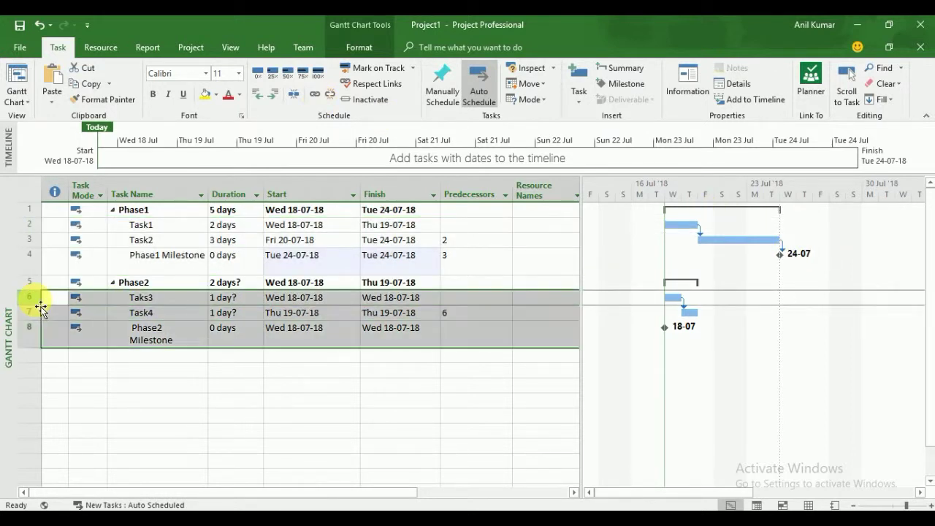
key("shift+Up")
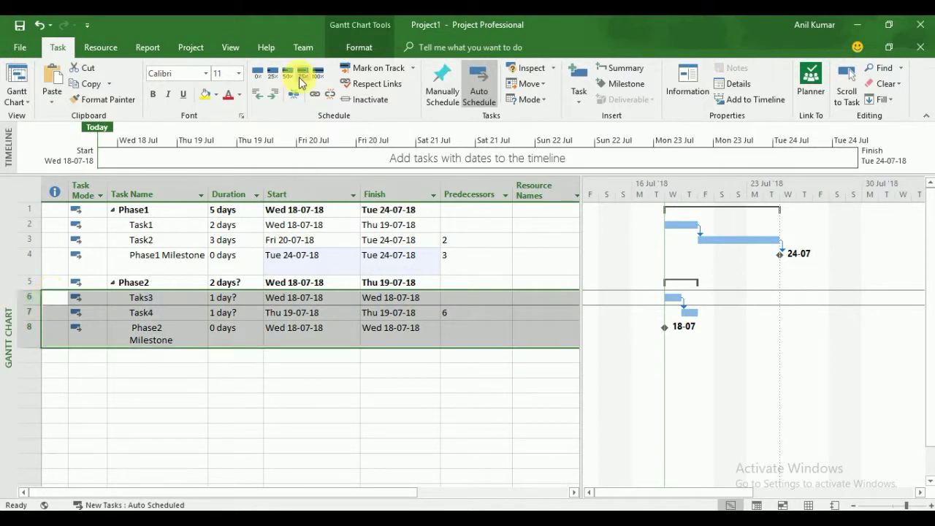
left_click(313, 96)
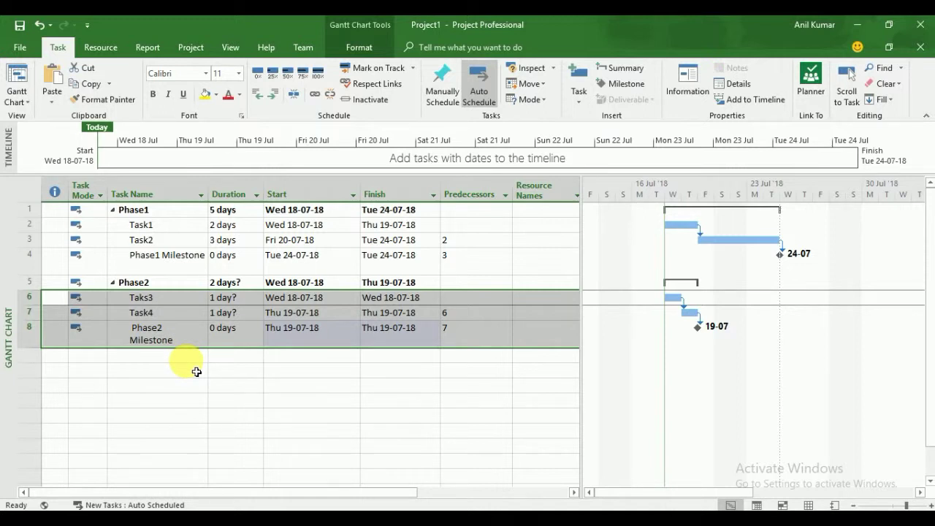
- Save the project to the TipsByAnil Project Web App site under the name Project By MSP
key("ctrl+s")
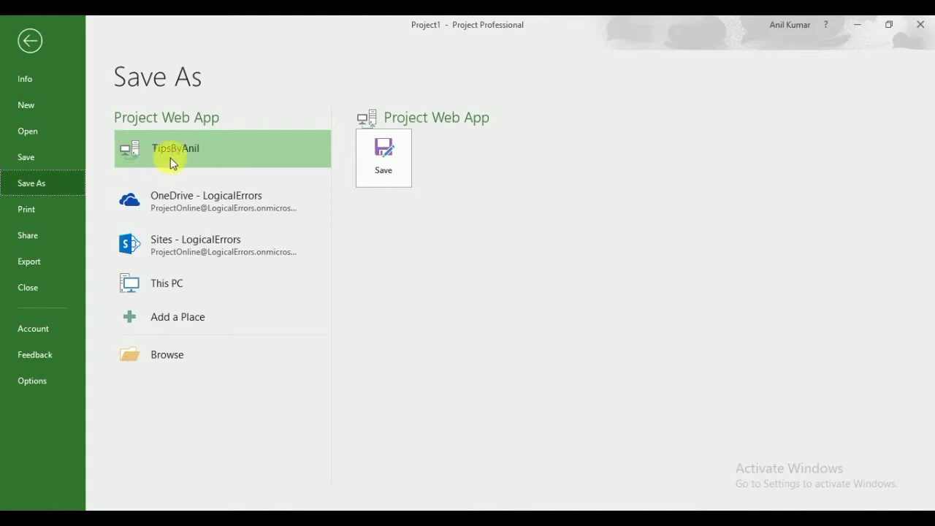
left_click(190, 155)
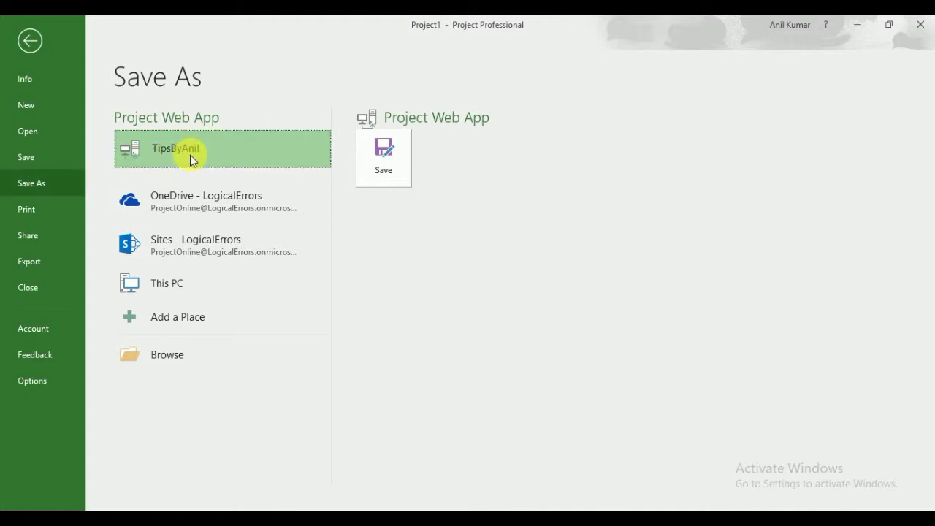
double_click(191, 152)
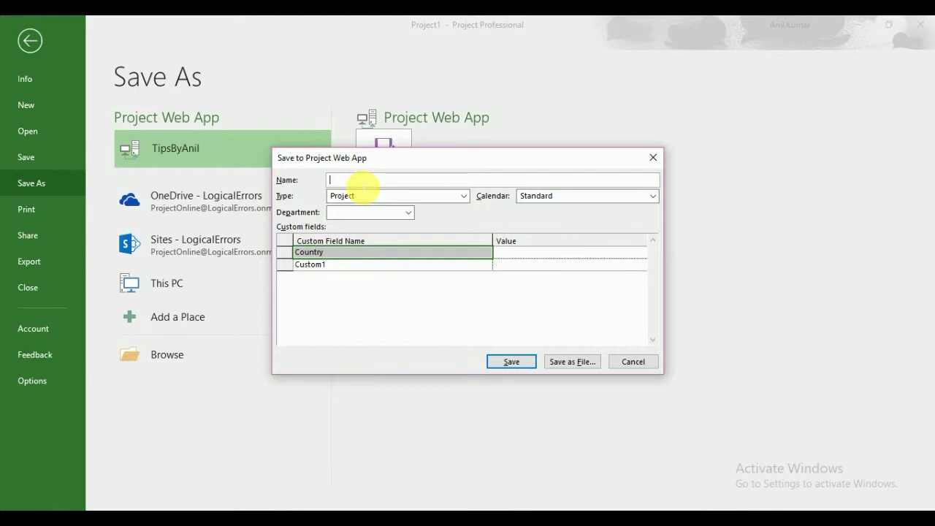
type("Proj")
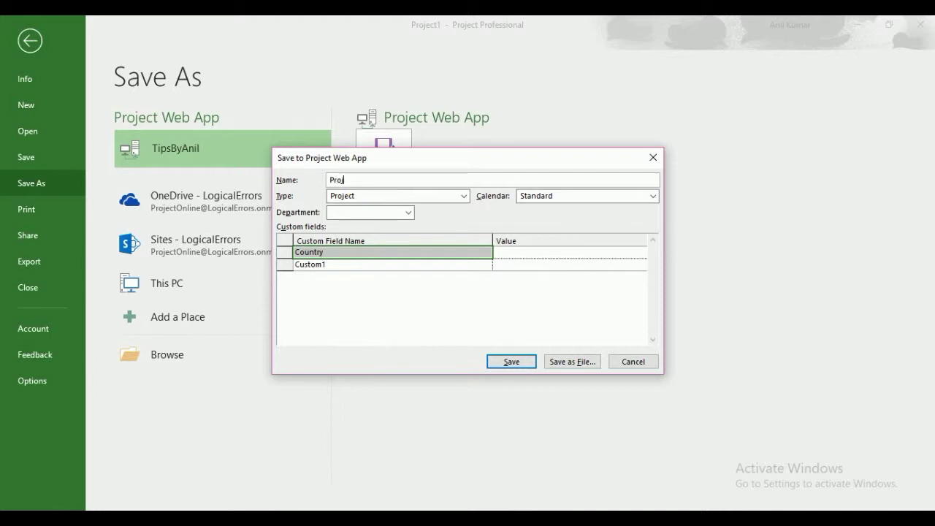
type("ect By MSP")
left_click(519, 365)
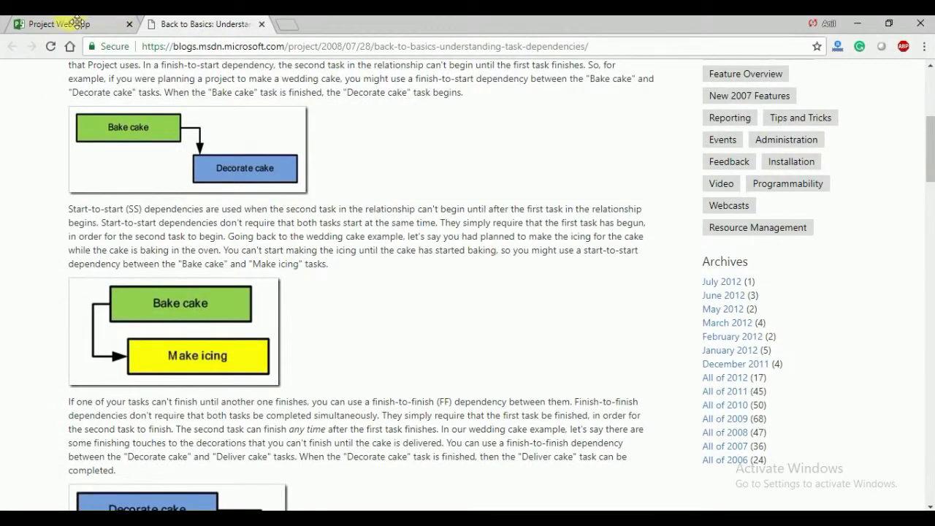
- Switch to Project Web App in the browser, open Project Center and change its view to Summary
left_click(68, 24)
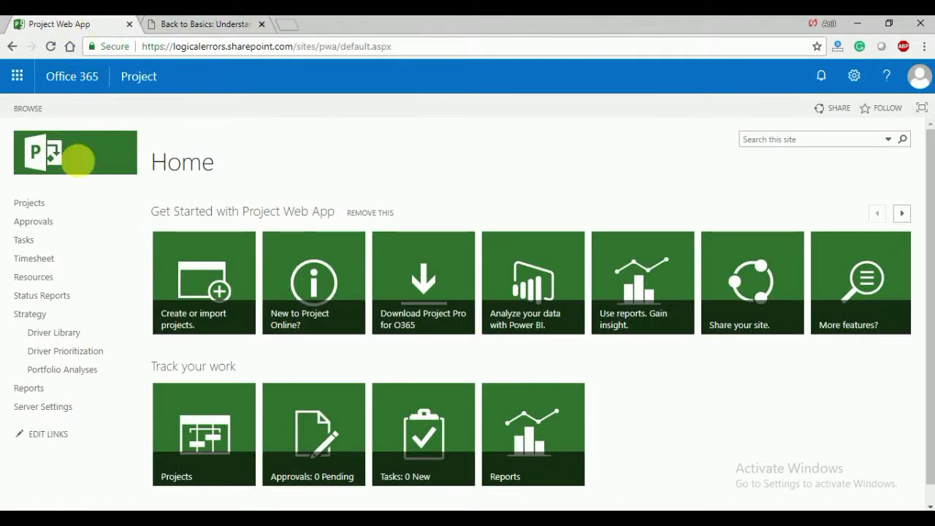
left_click(45, 202)
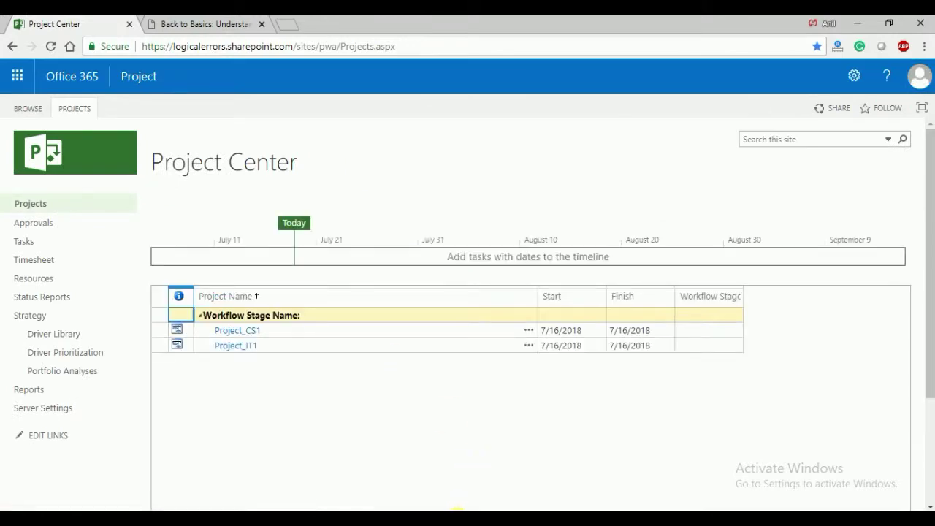
left_click(458, 508)
left_click(48, 47)
left_click(75, 108)
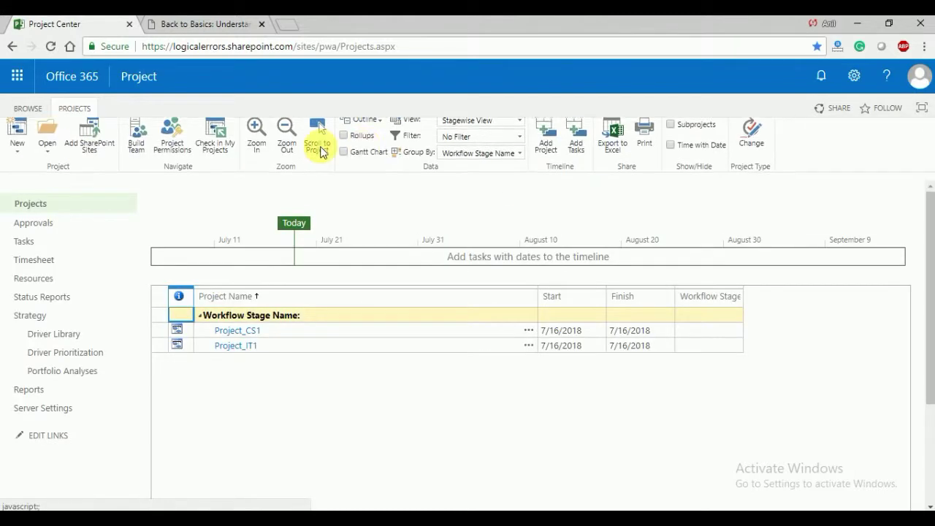
left_click(469, 129)
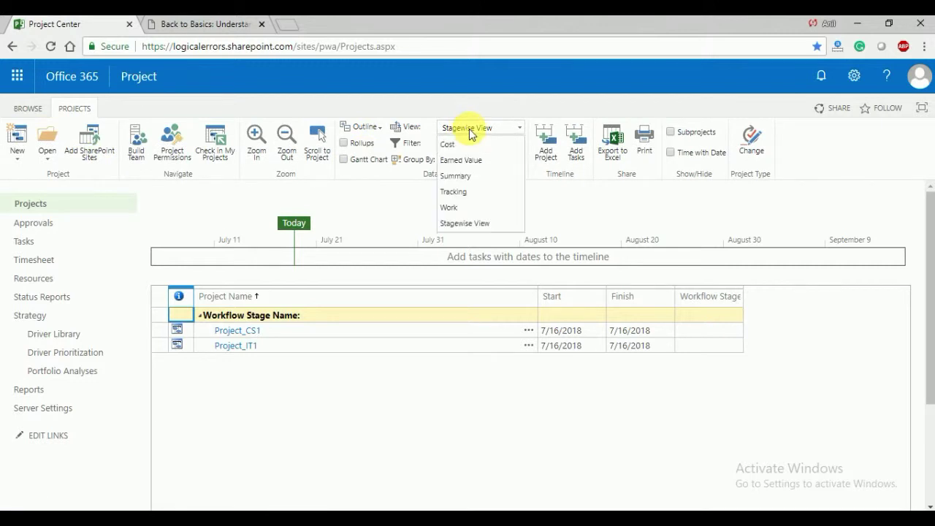
left_click(462, 180)
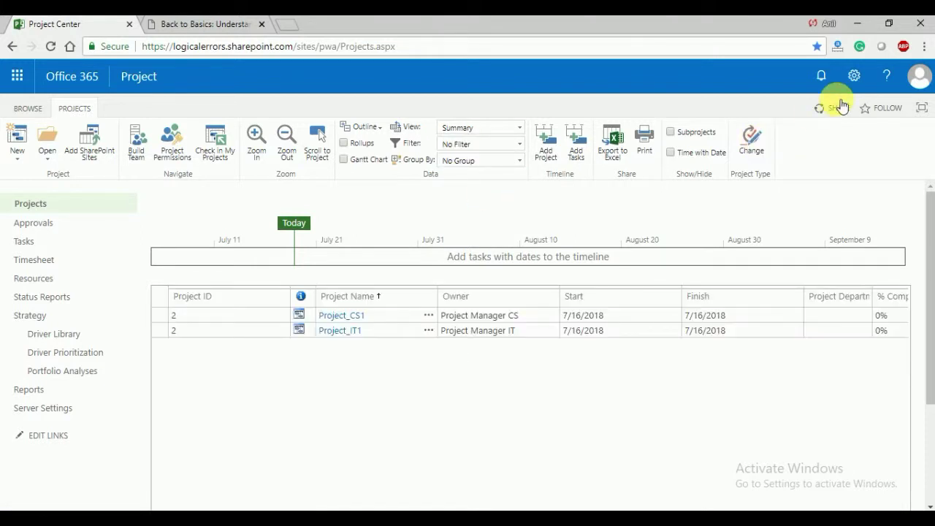
- Check the server's job queue in My Queued Jobs and Manage Queue Jobs, and return to Project Center
left_click(854, 75)
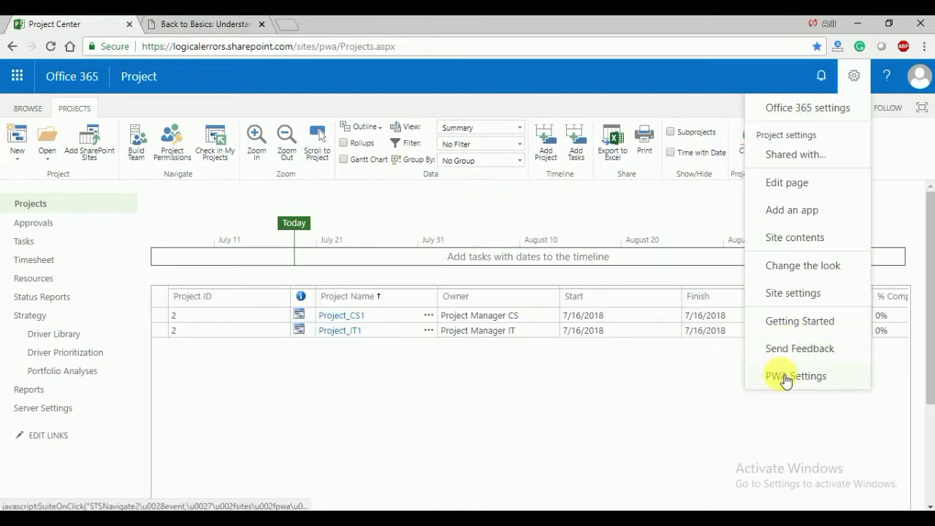
left_click(785, 380)
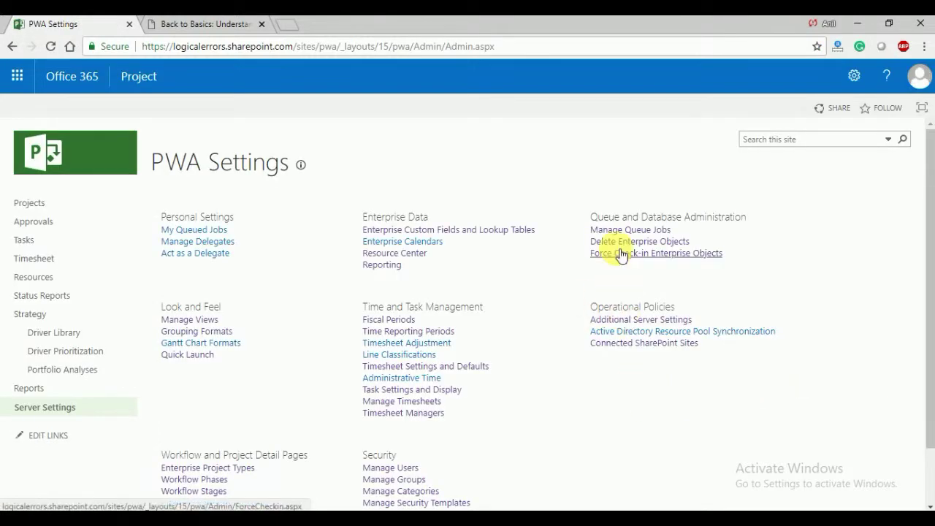
left_click(205, 233)
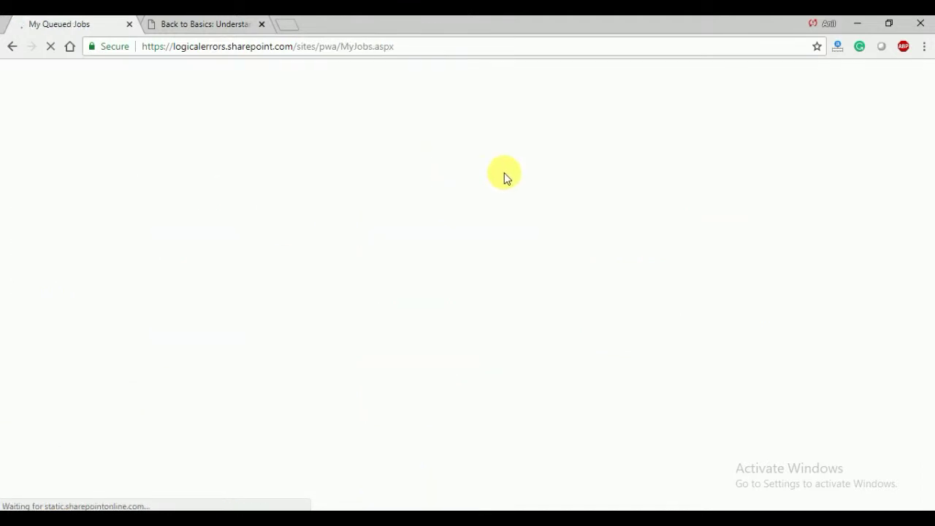
left_click(42, 204)
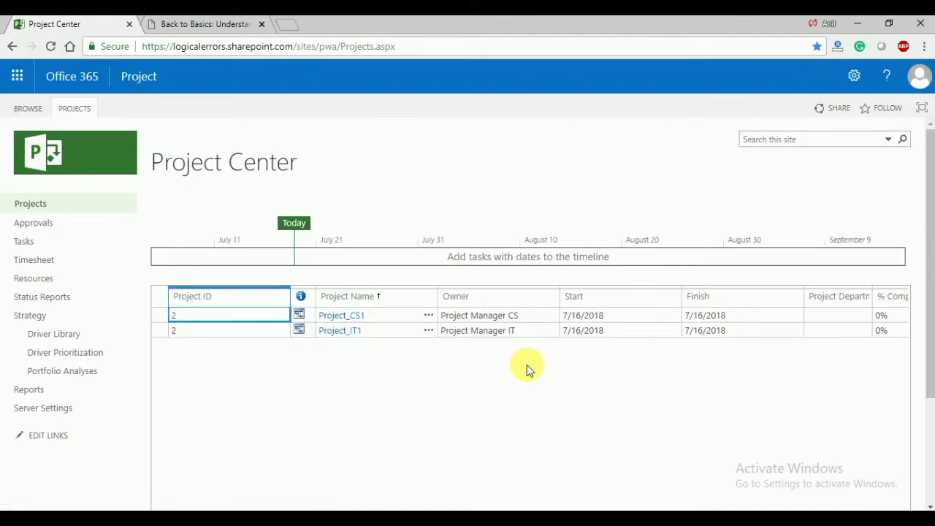
left_click(851, 79)
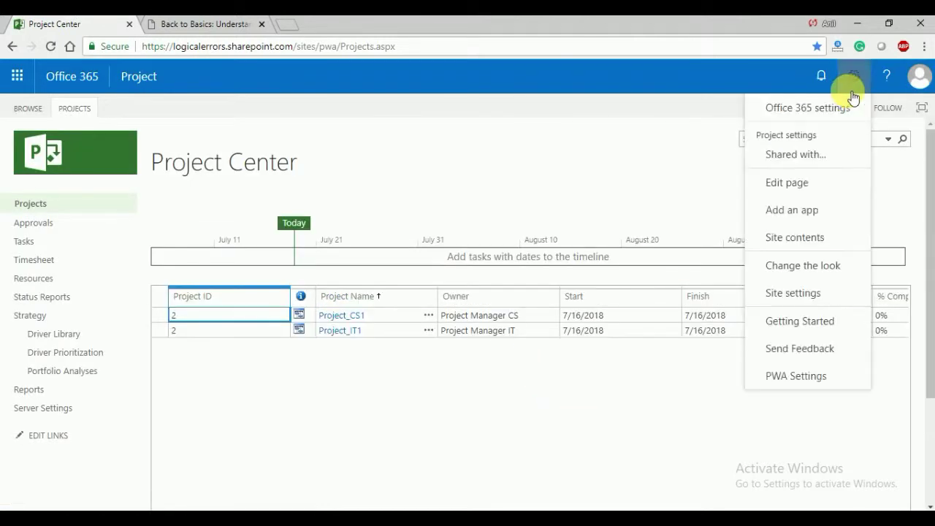
left_click(809, 376)
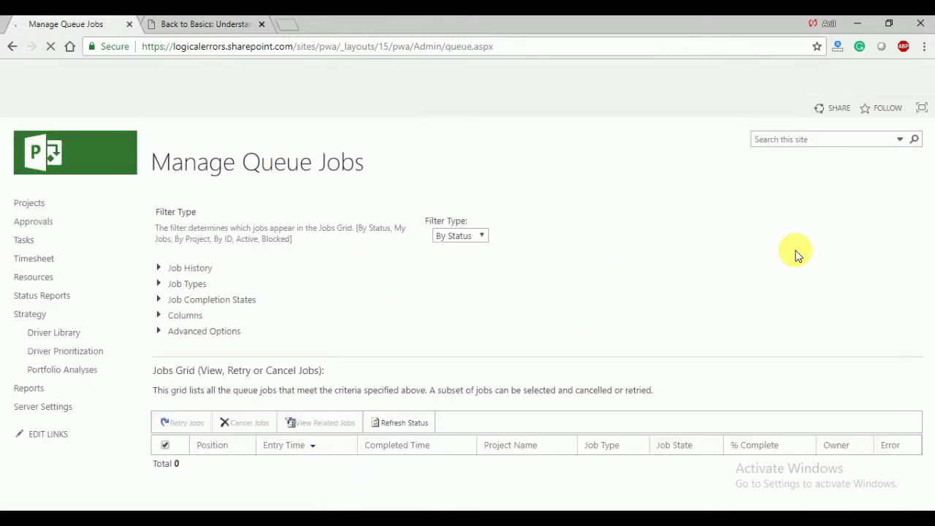
left_click(70, 207)
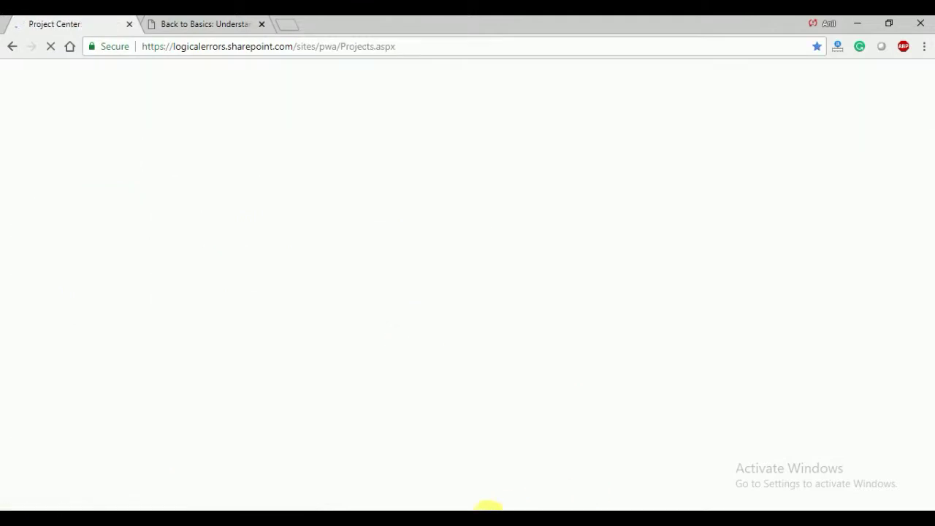
- Switch to Project Professional and publish the project, creating a project site named Project By MSP under sites/pwa
mouse_move(454, 518)
left_click(409, 454)
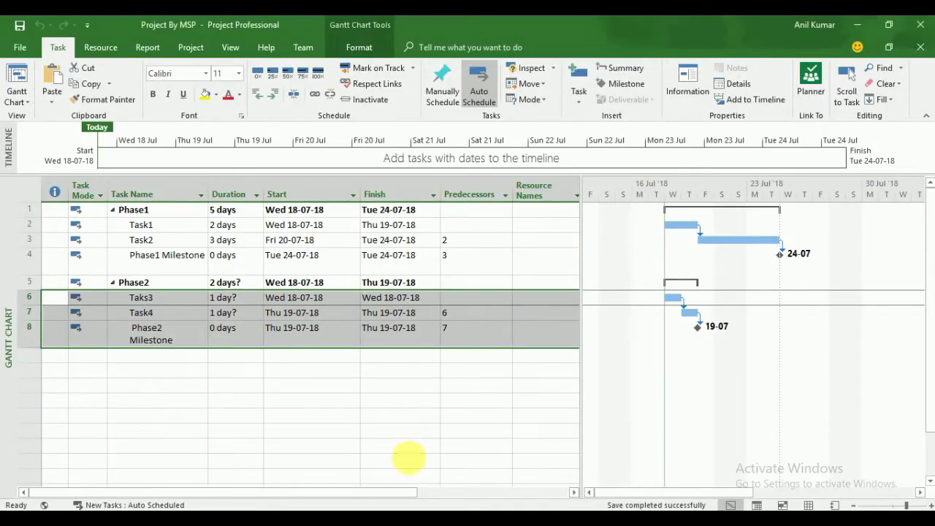
left_click(20, 47)
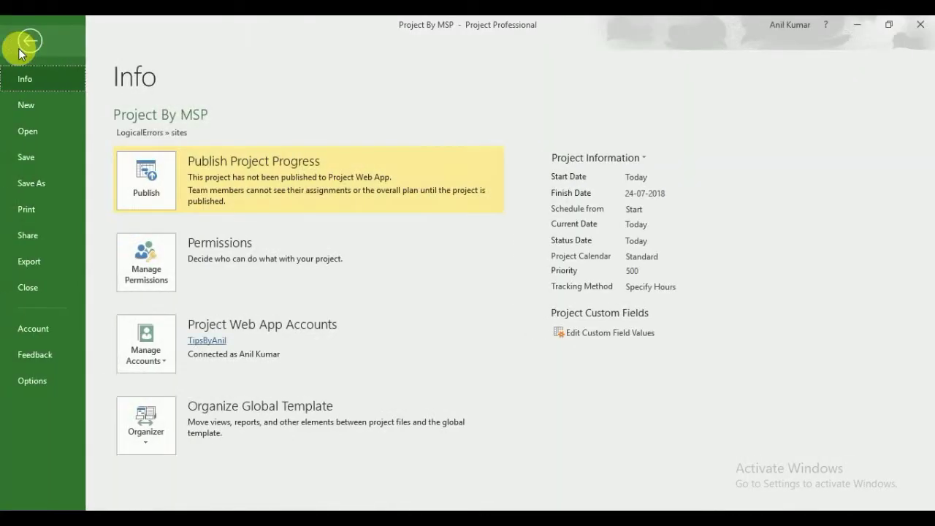
left_click(142, 182)
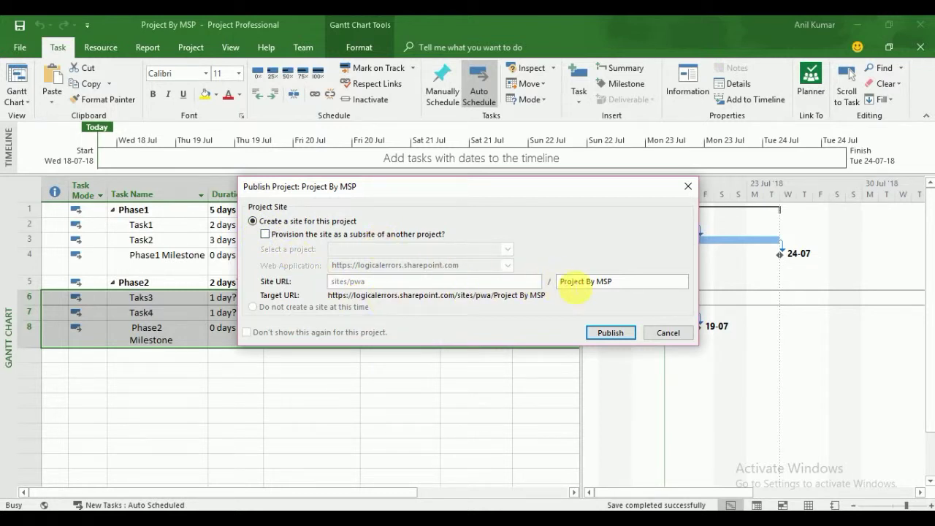
left_click(633, 287)
left_click_drag(615, 282, 558, 282)
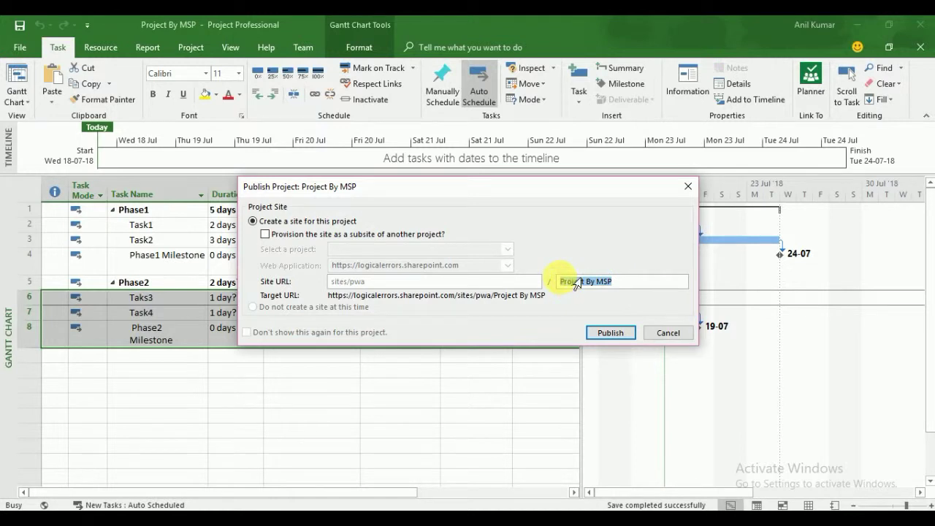
left_click(603, 336)
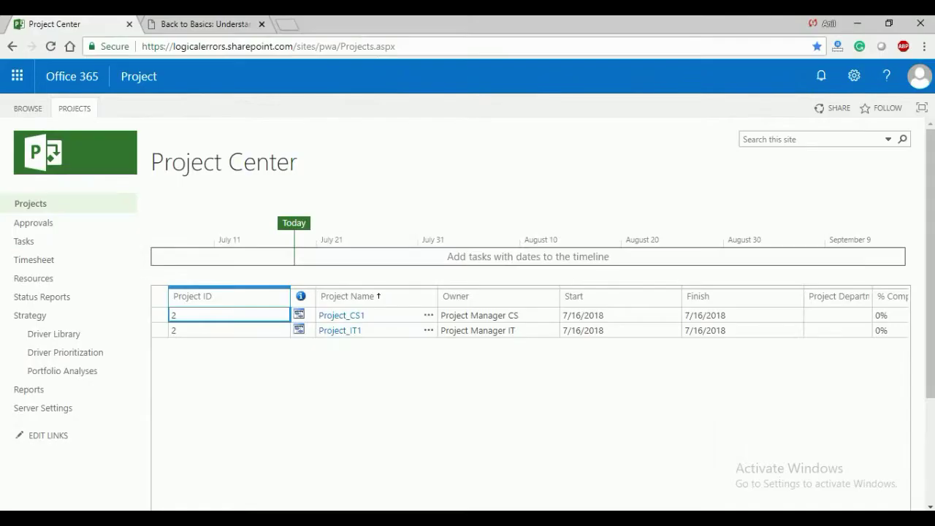
- Reload the Project Center list and review the project's publishing information in Project Professional
left_click(55, 204)
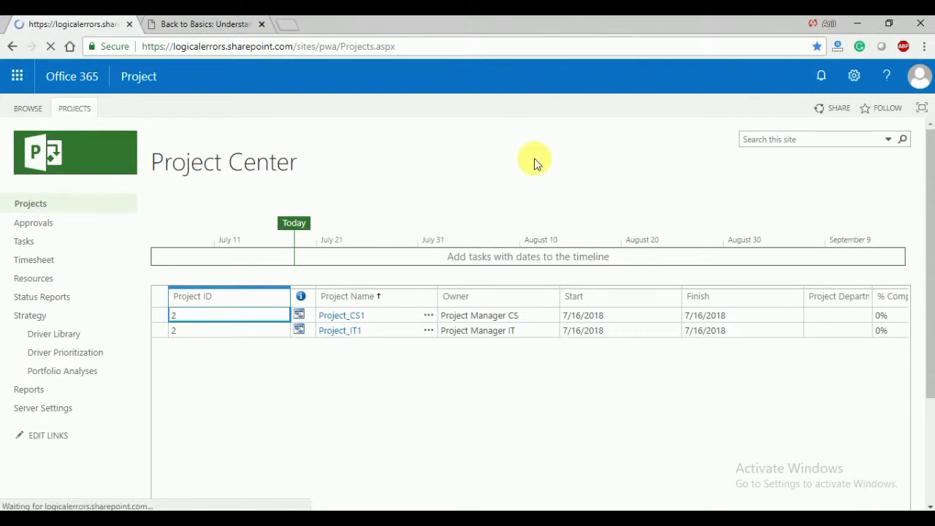
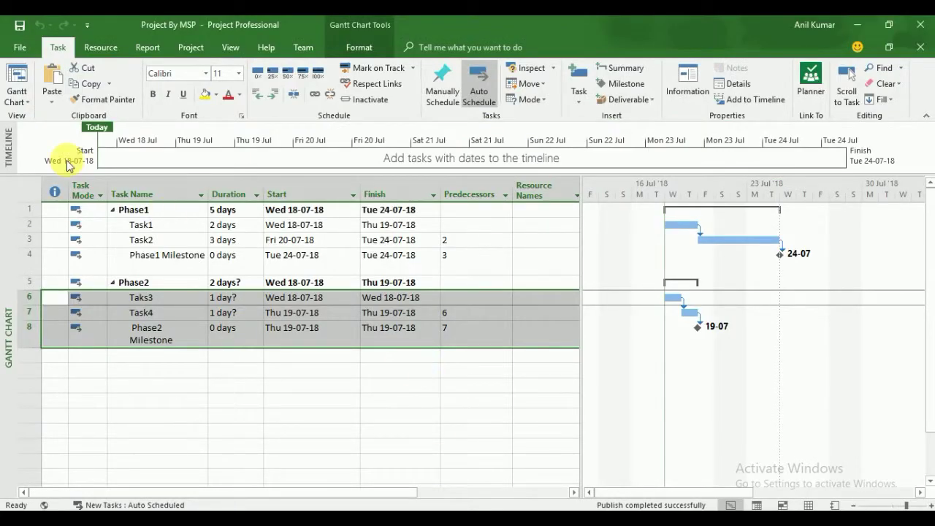
left_click(20, 47)
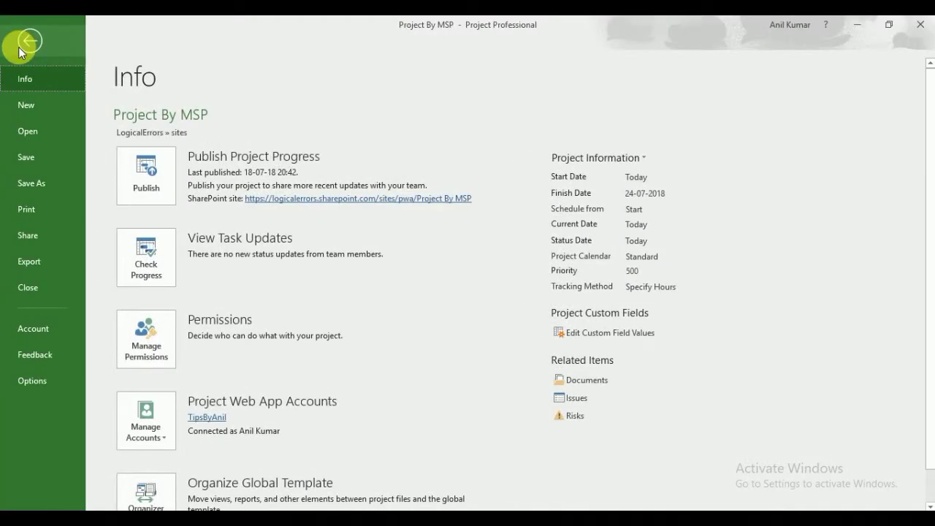
left_click(30, 42)
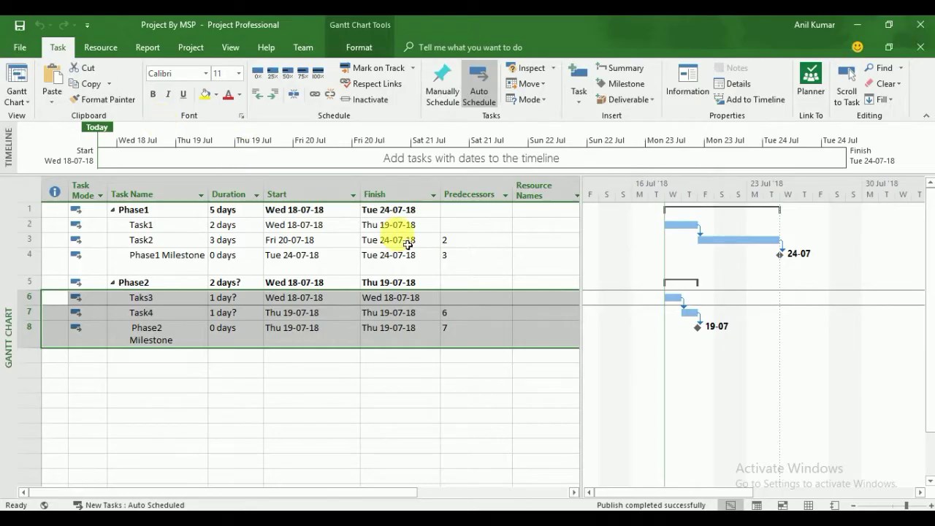
- Build the project team from the enterprise resources, adding the first listed resource, Portfolio CS and Portfolio IT
left_click(191, 48)
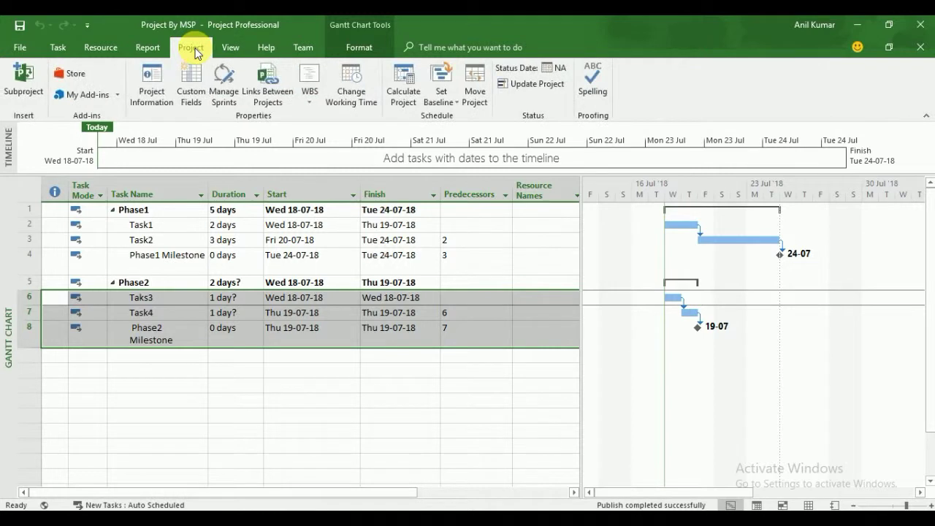
left_click(99, 45)
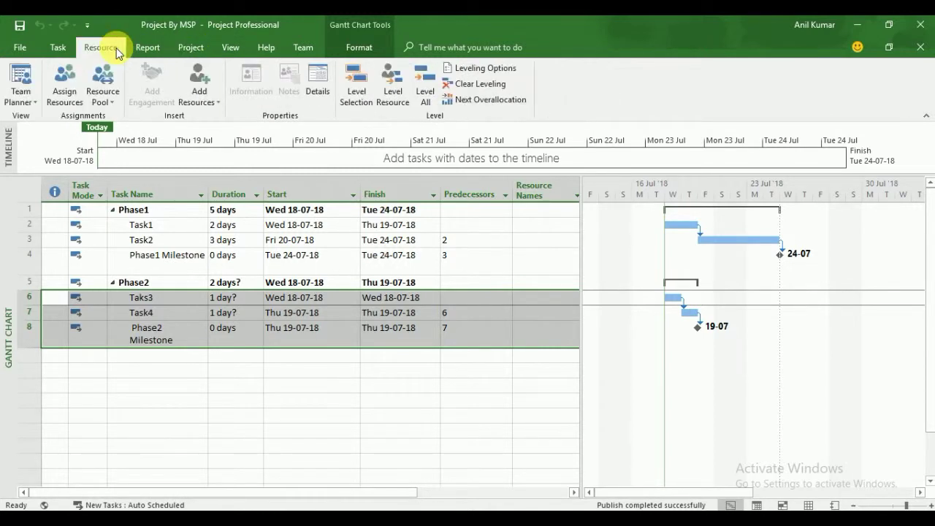
left_click(210, 103)
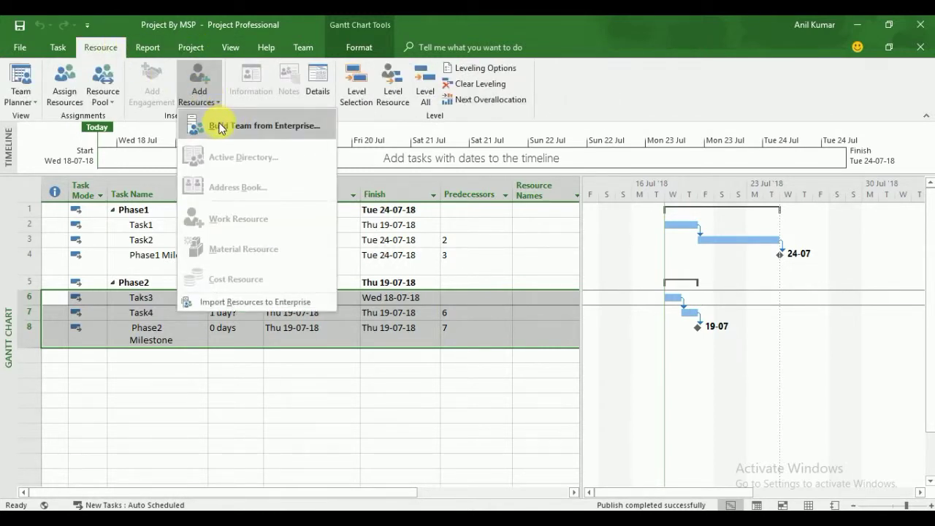
left_click(221, 129)
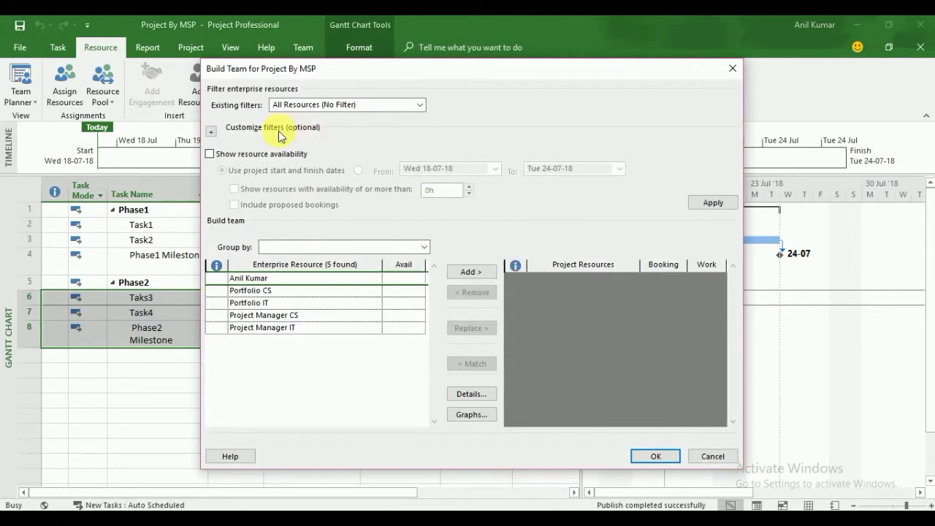
left_click(460, 272)
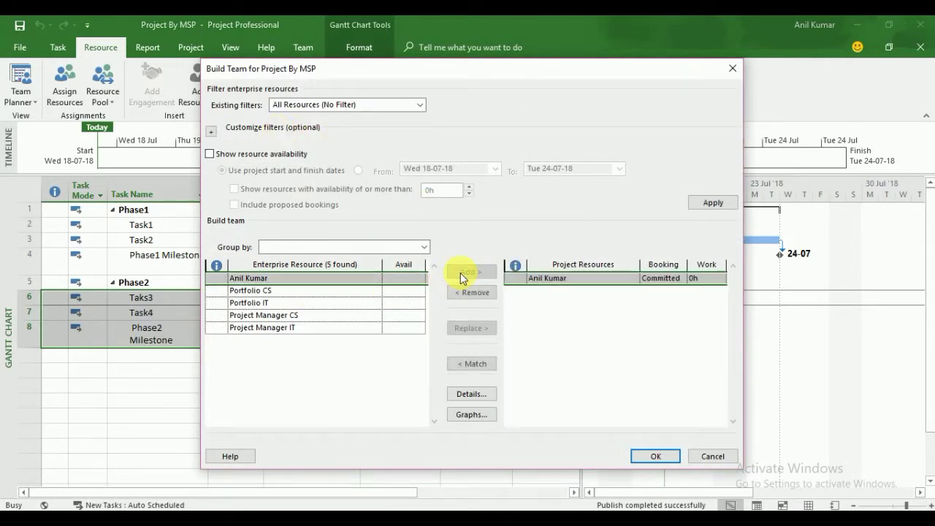
double_click(344, 291)
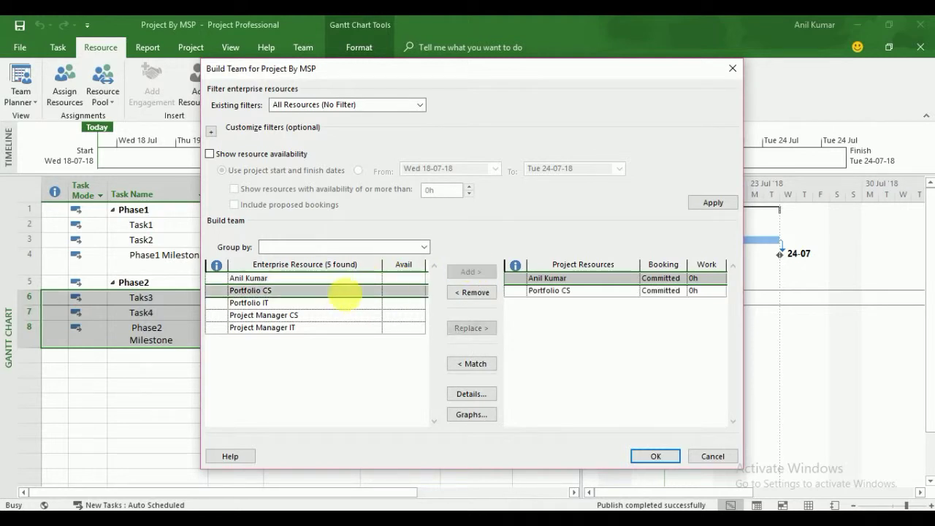
left_click(343, 303)
left_click(456, 273)
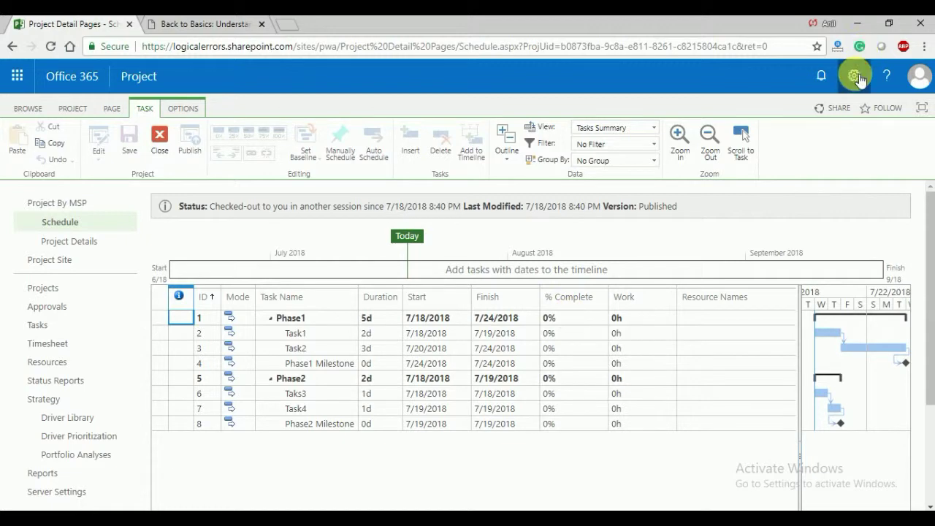
- Switch to Project Web App in the browser and examine the user accounts on the Manage Users page
left_click(853, 75)
left_click(808, 375)
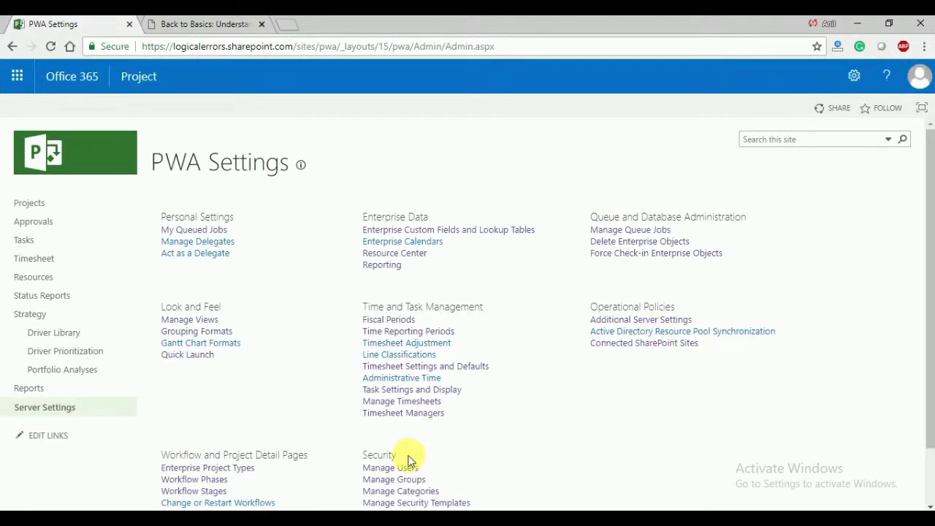
left_click(399, 470)
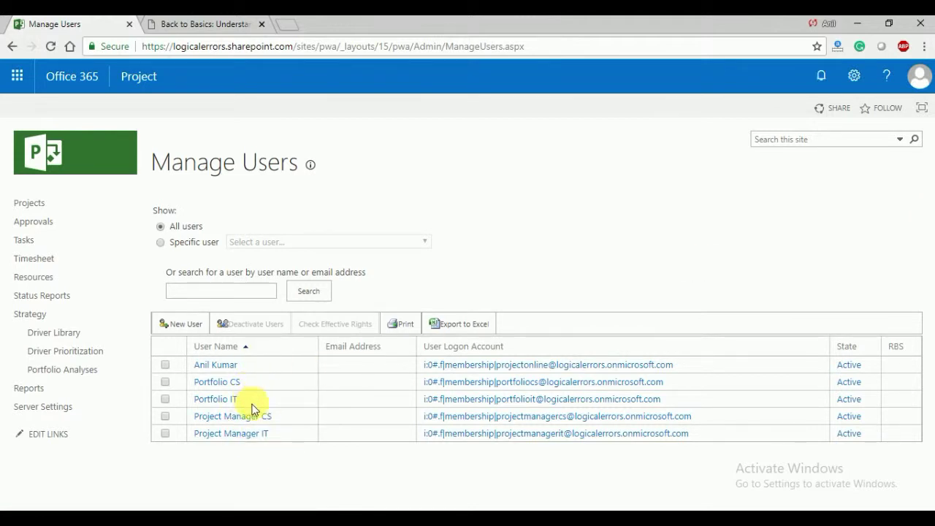
- Switch to Project Professional and add Project Manager CS and Project Manager IT to the team, completing the Build Team selection
key("alt+Tab")
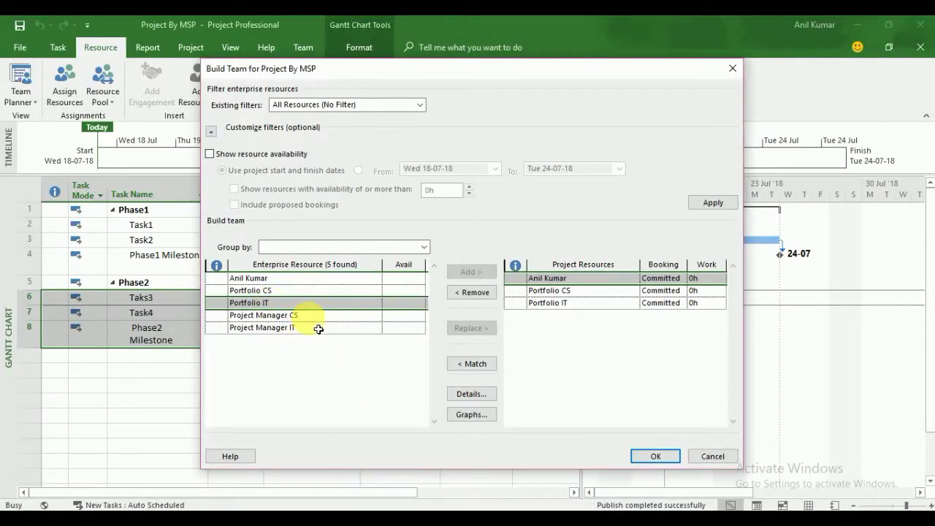
left_click(337, 316)
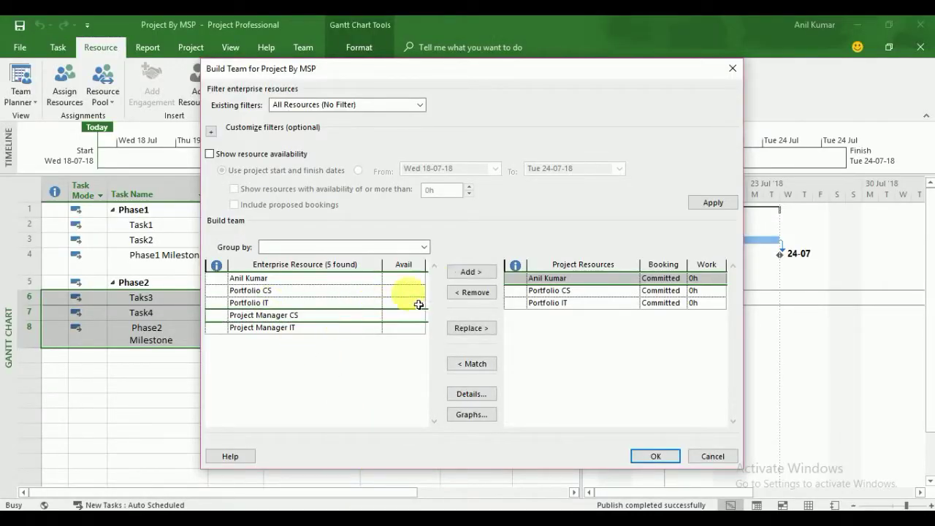
left_click(459, 273)
left_click(364, 328)
left_click(467, 272)
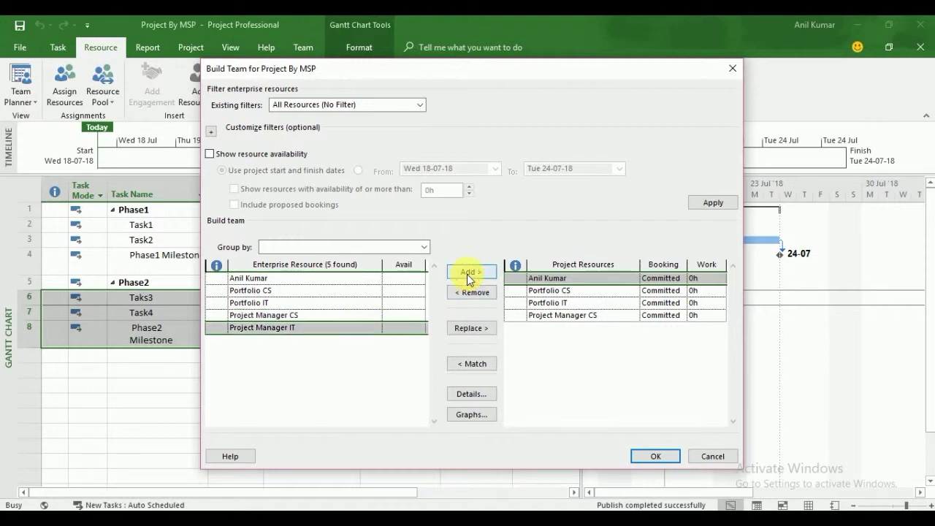
left_click(656, 456)
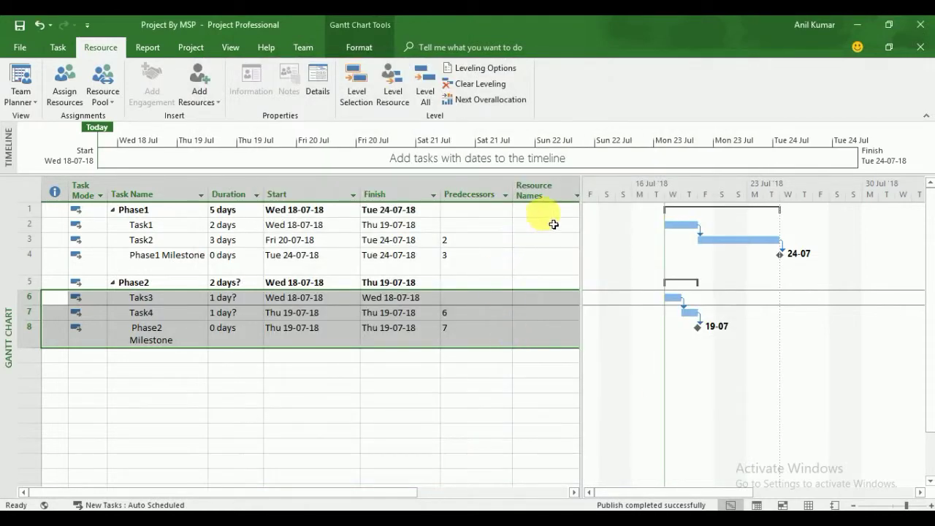
- Assign Portfolio CS to Task1 and Portfolio IT to Task2, widening the task table for the Resource Names column
left_click(569, 209)
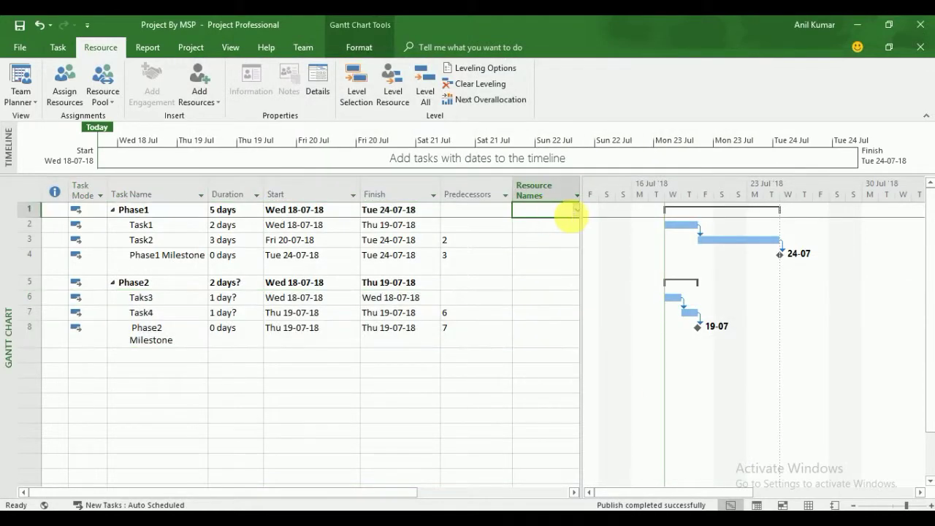
left_click(582, 228)
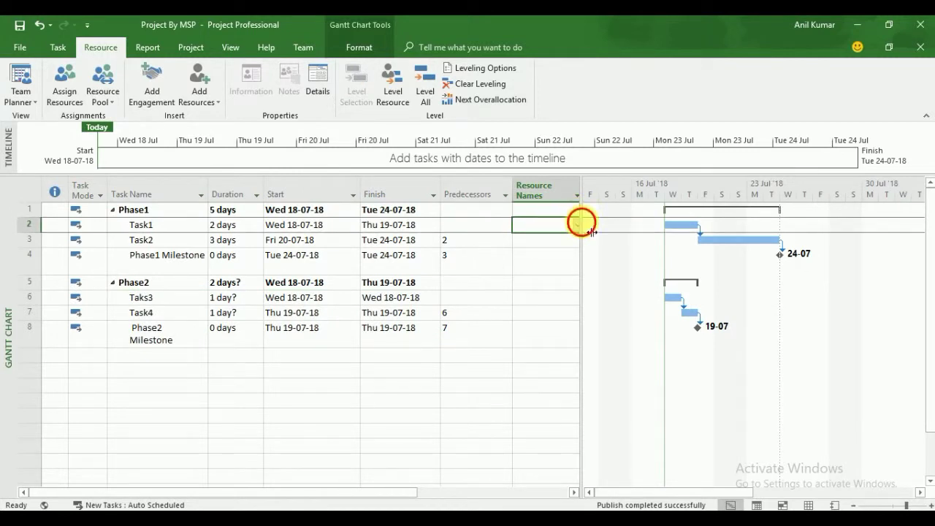
left_click_drag(582, 228, 646, 229)
left_click(581, 227)
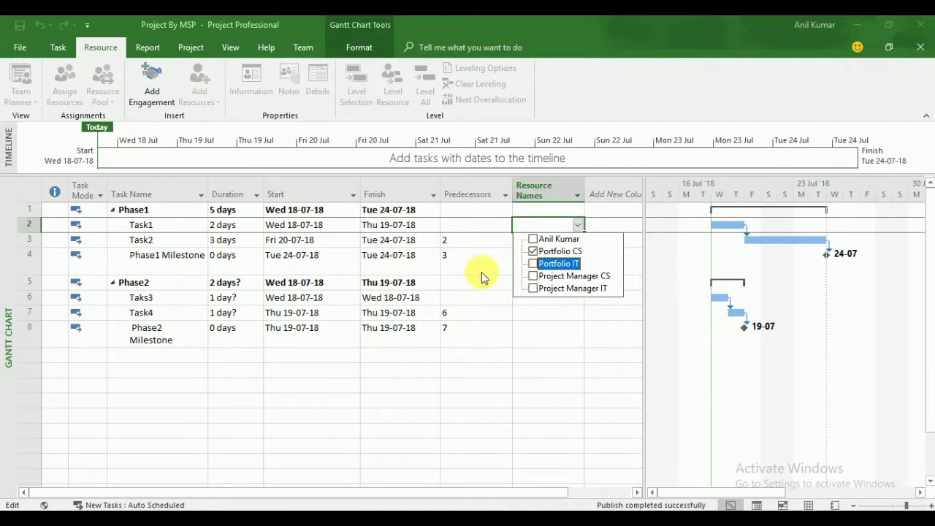
key("Return")
left_click(577, 240)
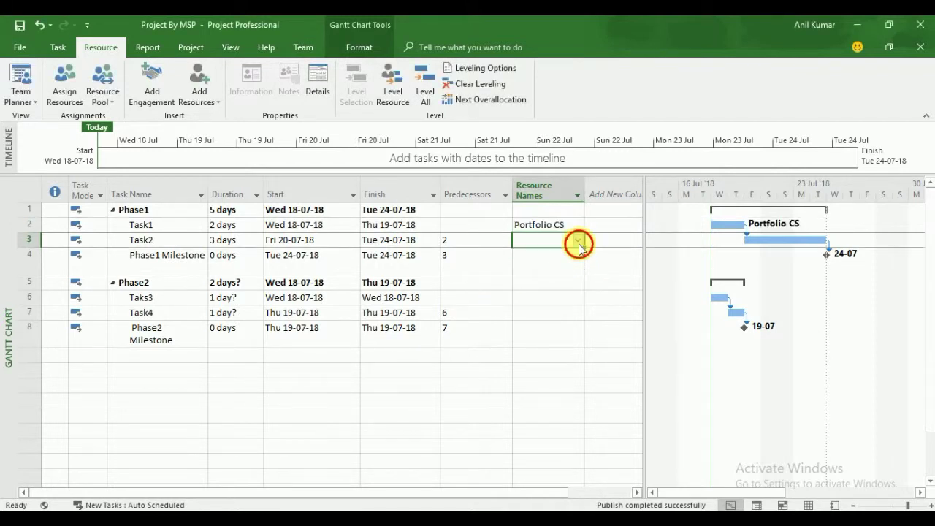
left_click(577, 239)
left_click(534, 278)
key("Return")
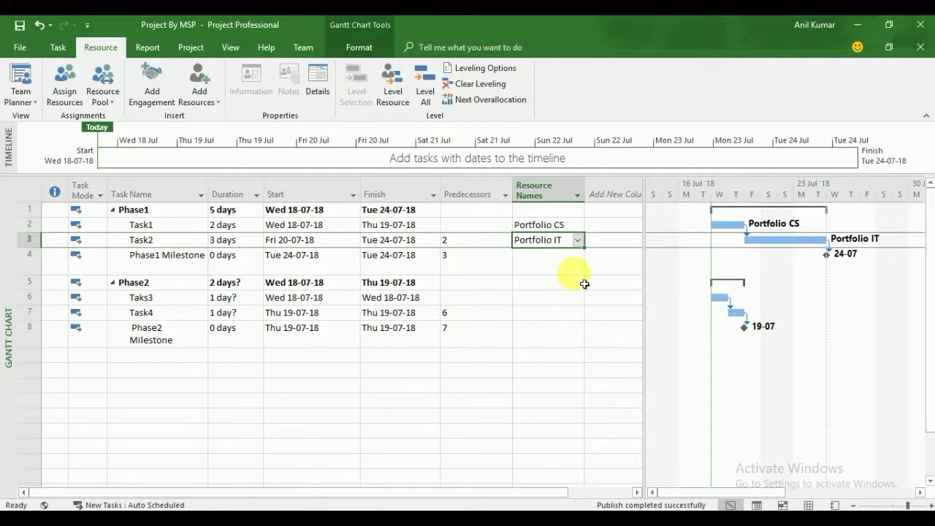
- Assign Project Manager CS to Taks3 and Project Manager IT to Task4 under Phase2
key("Down")
left_click(583, 302)
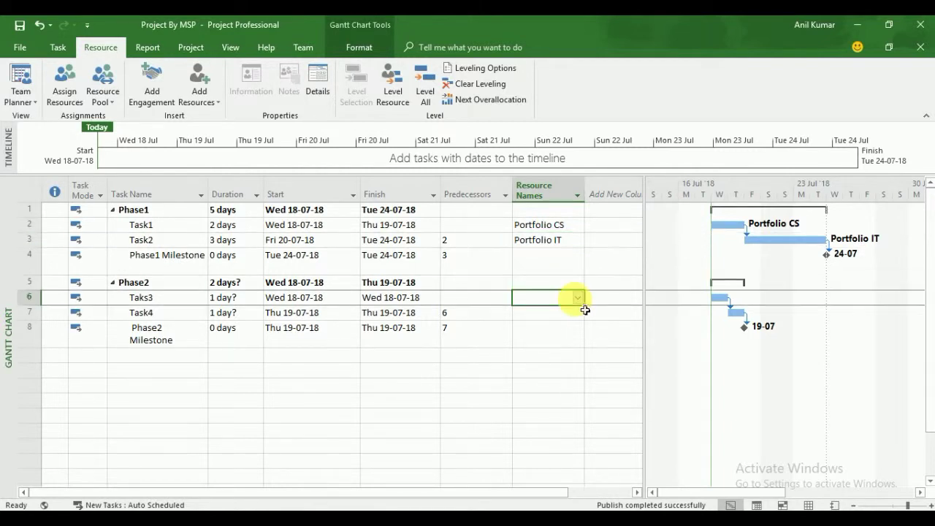
left_click(577, 299)
left_click(533, 347)
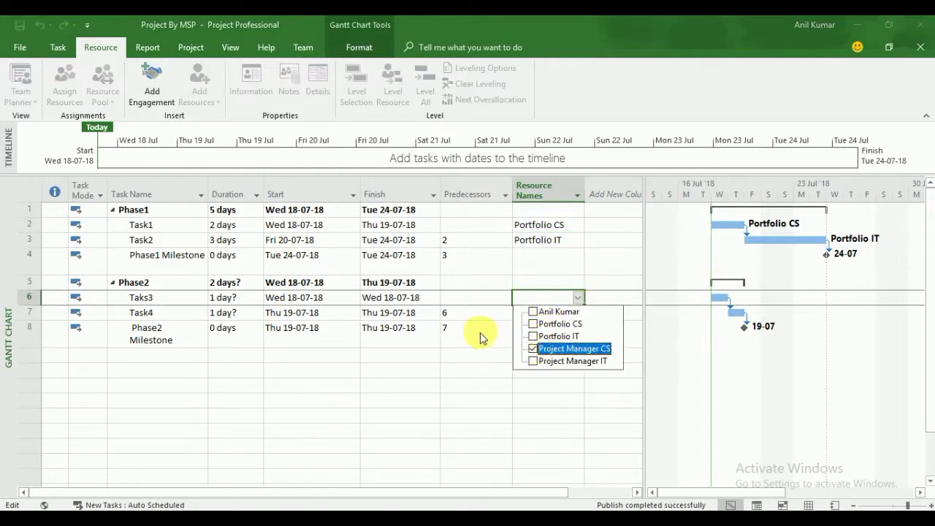
key("Return")
left_click(580, 314)
left_click(578, 313)
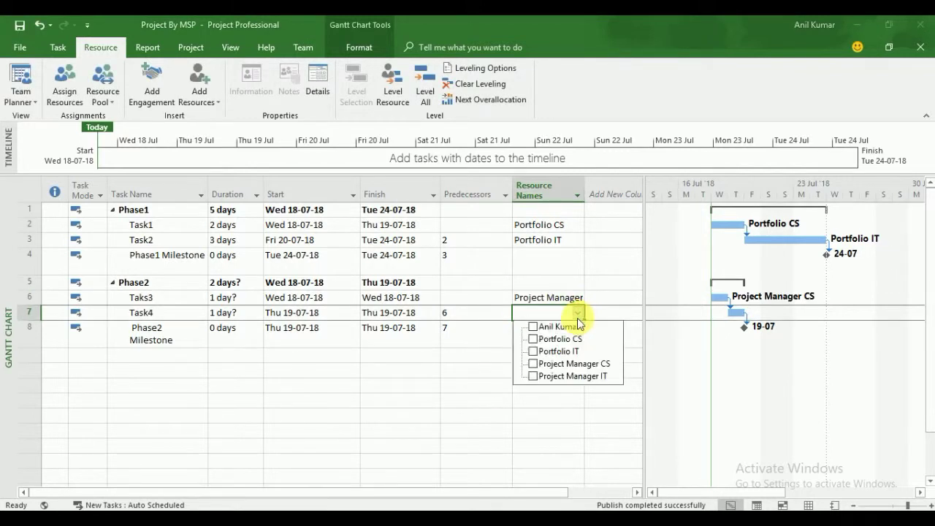
left_click(533, 376)
key("Return")
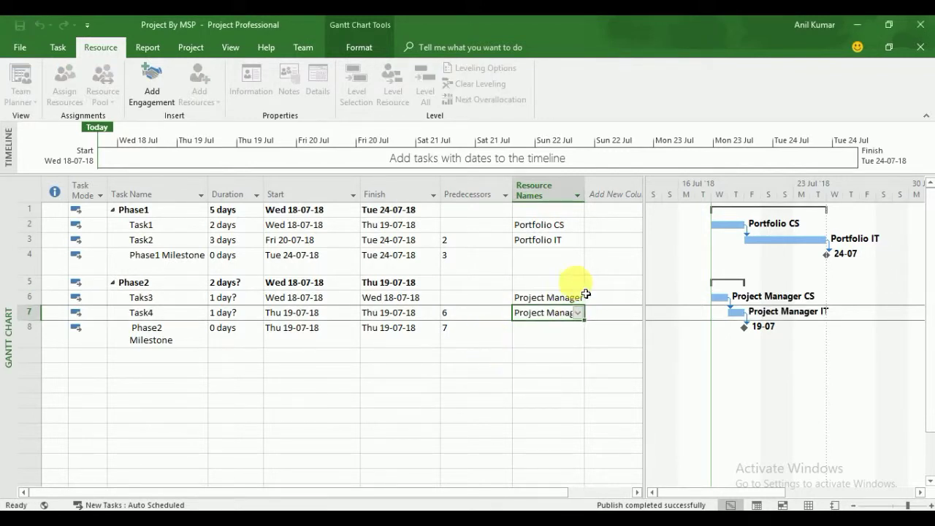
- Assign Project Manager CS to Phase1 Milestone and Project Manager IT to Phase2 Milestone
left_click(576, 261)
left_click(578, 260)
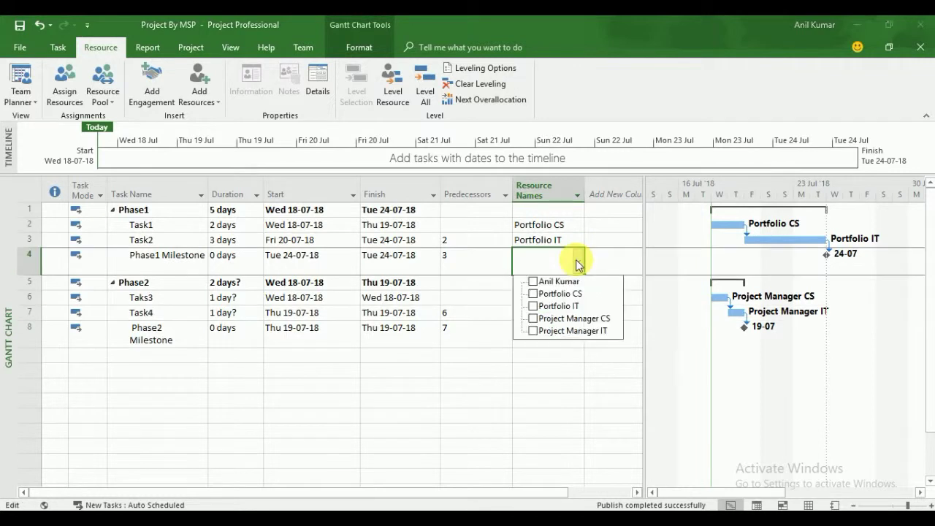
left_click(534, 318)
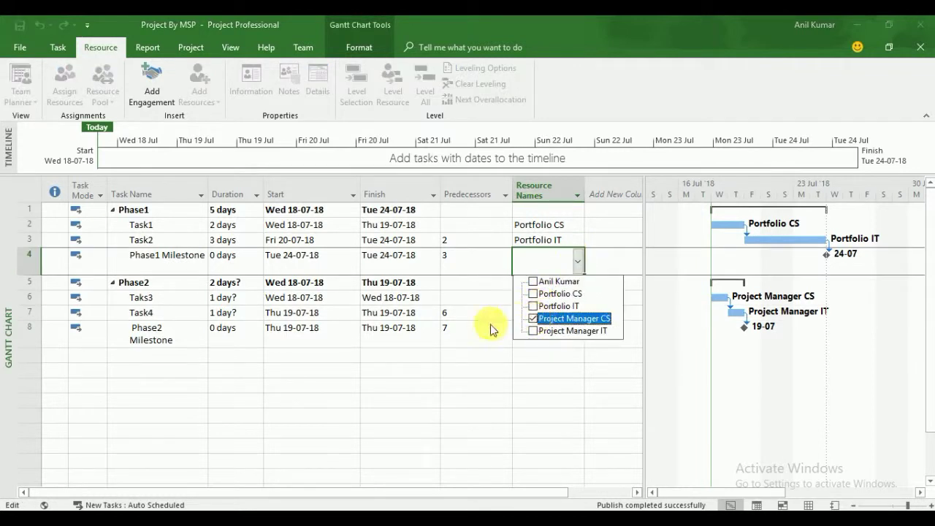
key("Return")
left_click(560, 335)
left_click(577, 334)
left_click(533, 403)
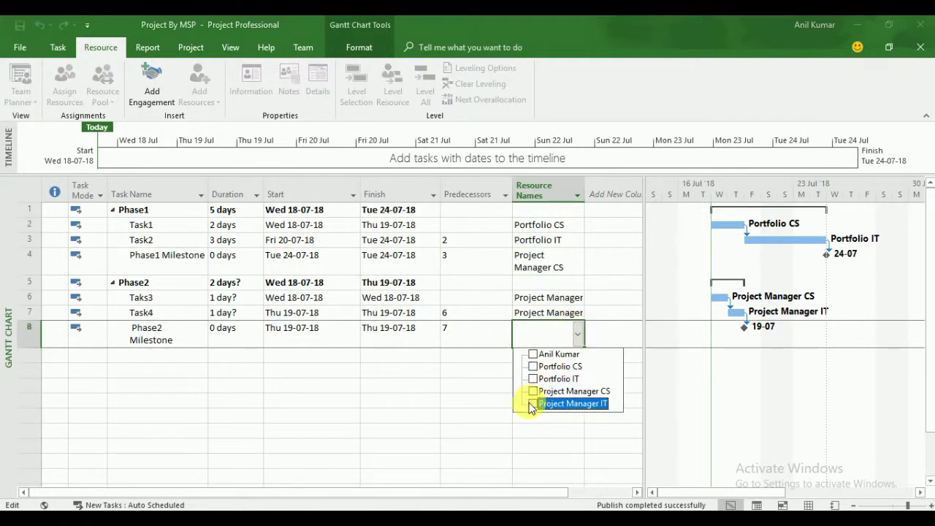
key("Return")
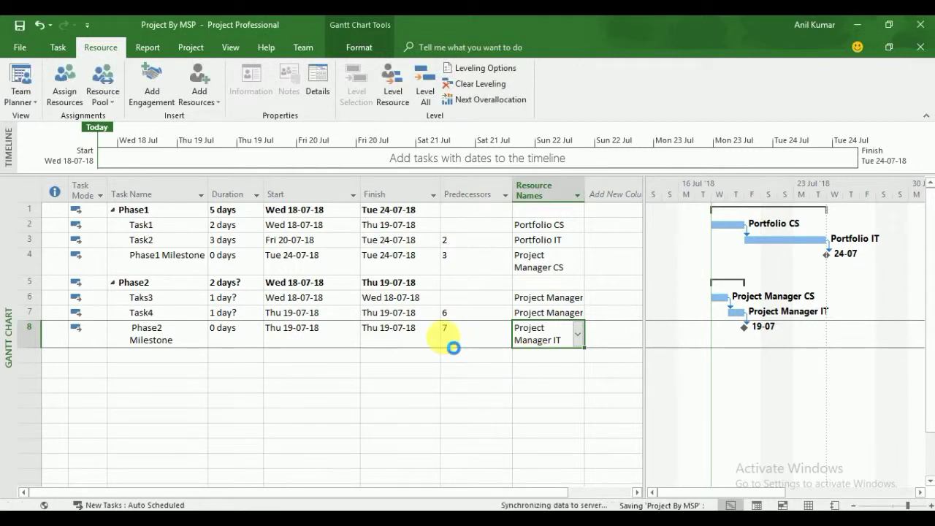
- Publish the project with its resource assignments to Project Web App
left_click(19, 45)
left_click(168, 165)
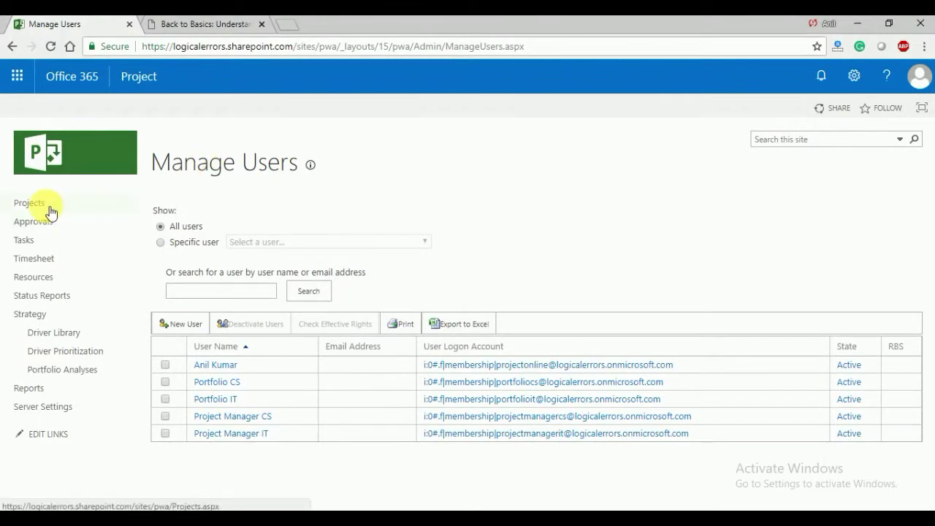
- Switch to Project Web App in the browser, open the Project By MSP schedule from the Project Center and check the resources assigned to its tasks
left_click(48, 209)
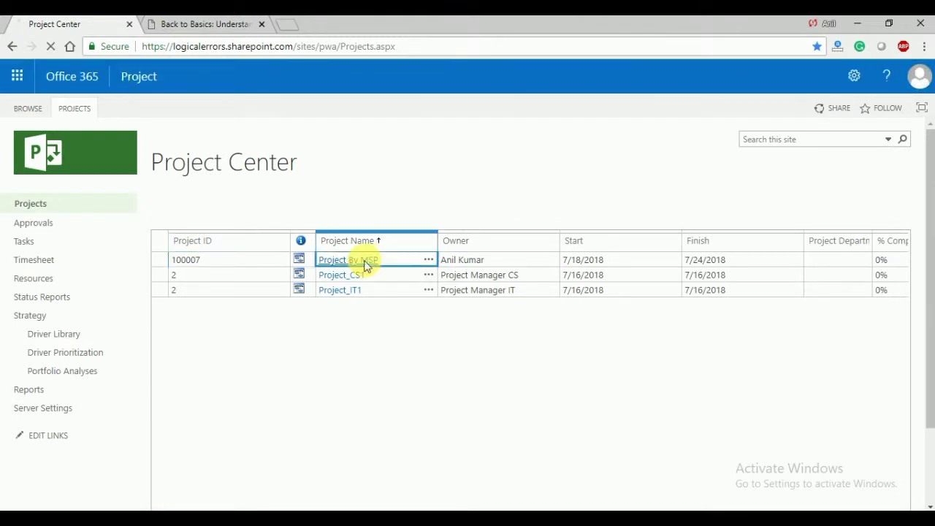
left_click(365, 261)
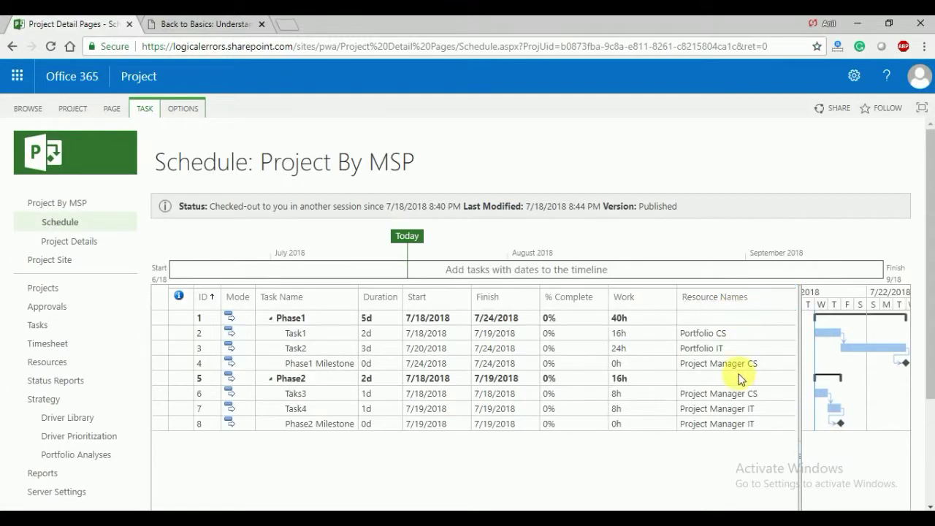
left_click(767, 336)
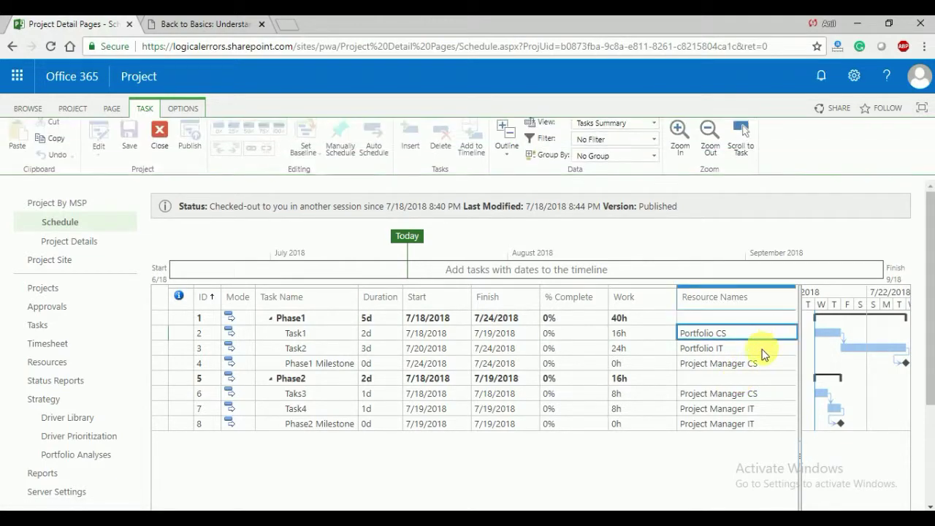
left_click(767, 349)
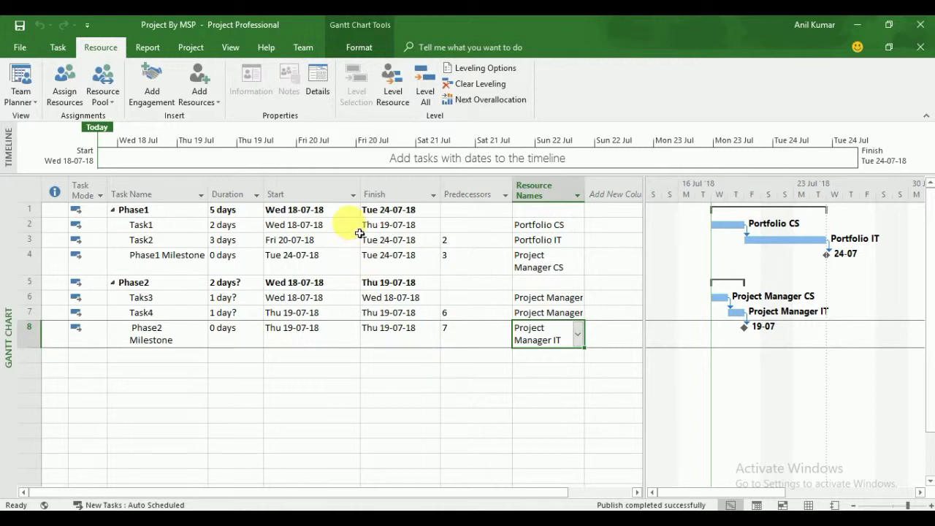
- Switch to Project Professional and examine the predecessors of the tasks and milestones in both phases
left_click(466, 243)
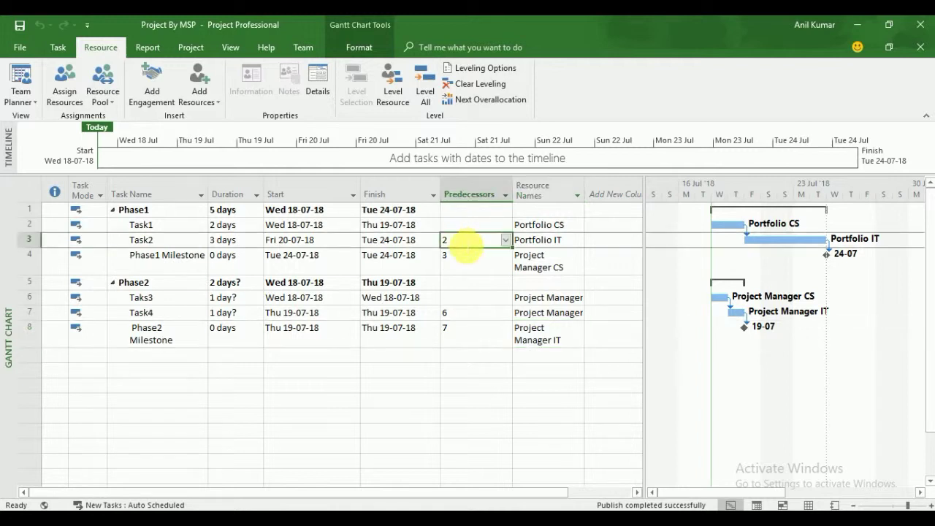
left_click(467, 261)
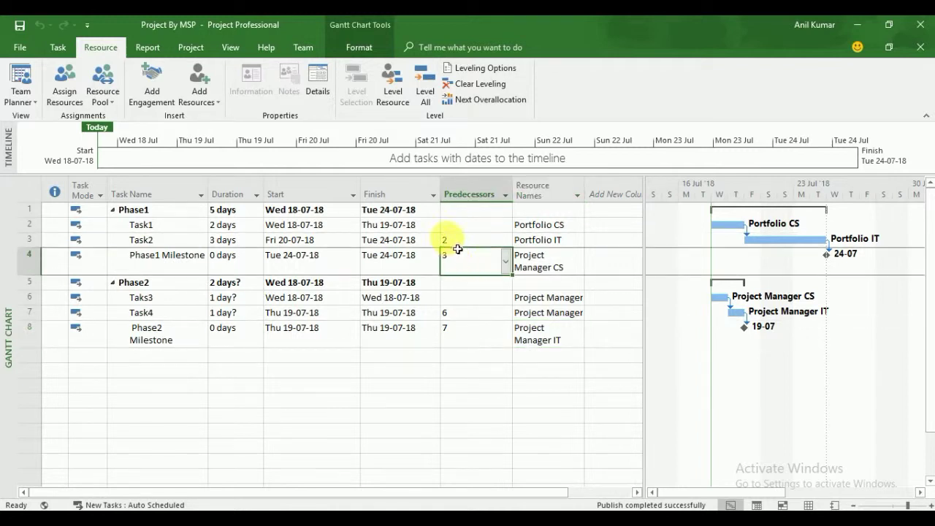
left_click(456, 241)
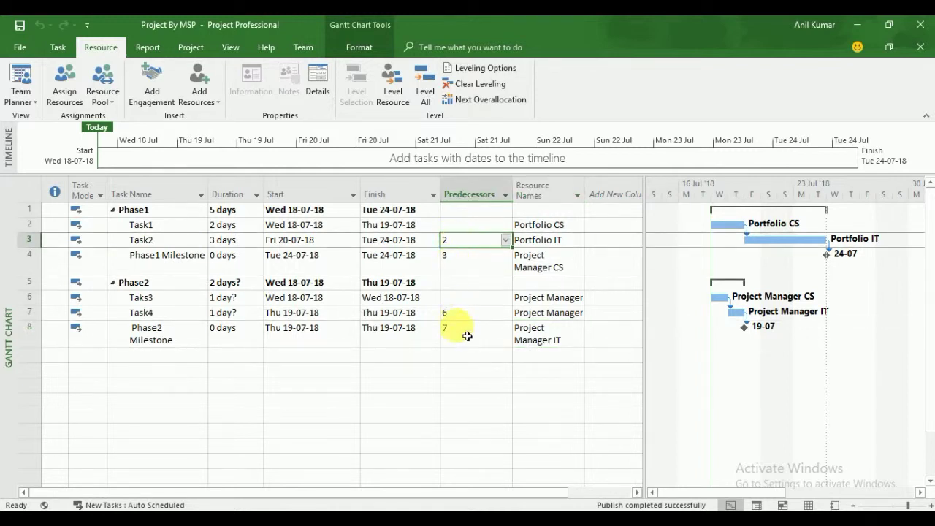
left_click(205, 228)
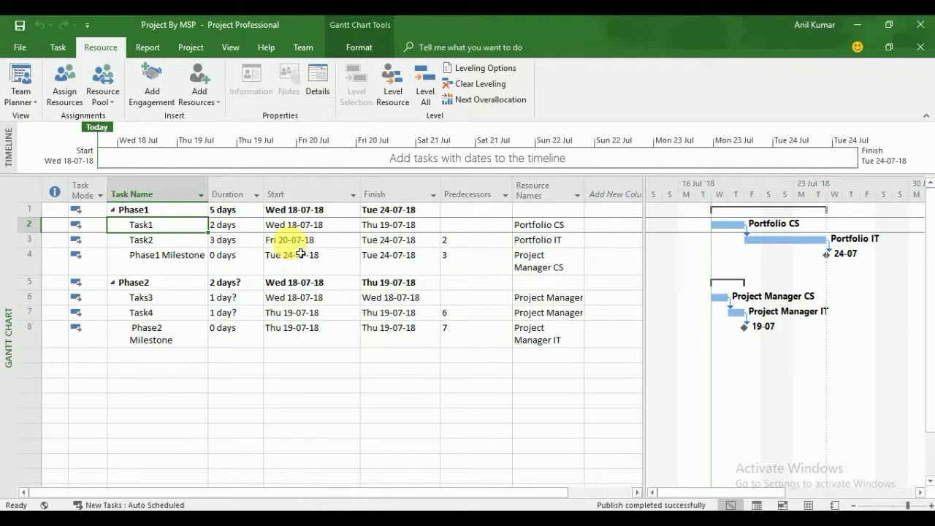
left_click(462, 240)
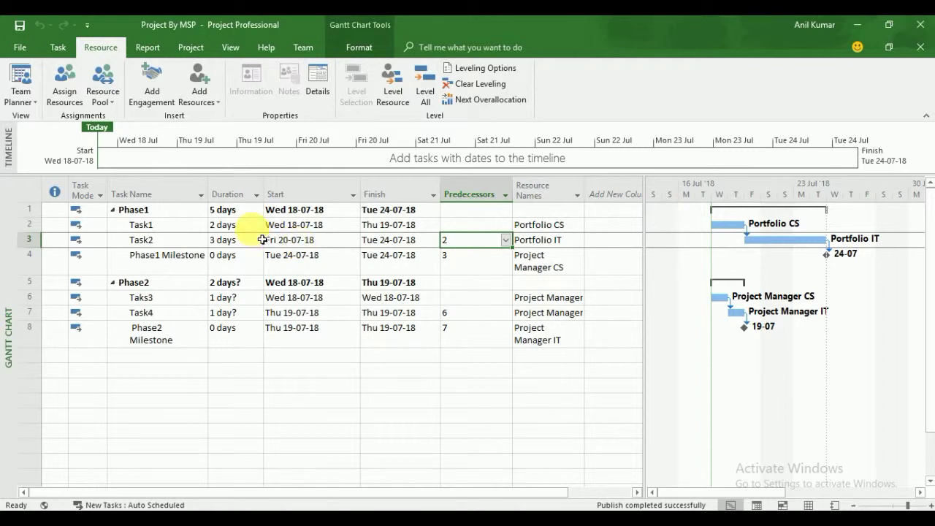
left_click(447, 260)
left_click(459, 316)
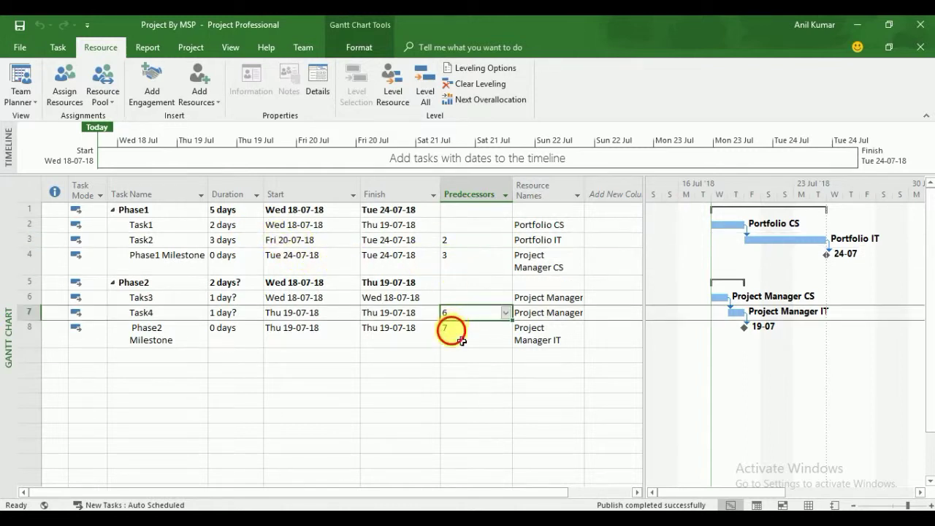
left_click(462, 328)
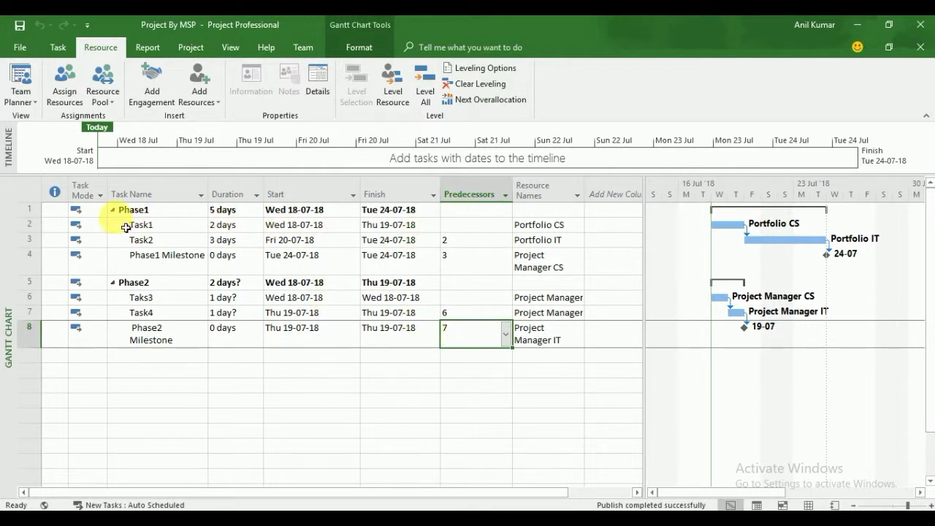
- Compare the start and finish dates of Phase1 and Phase2 with those of their tasks and milestones
left_click(31, 210)
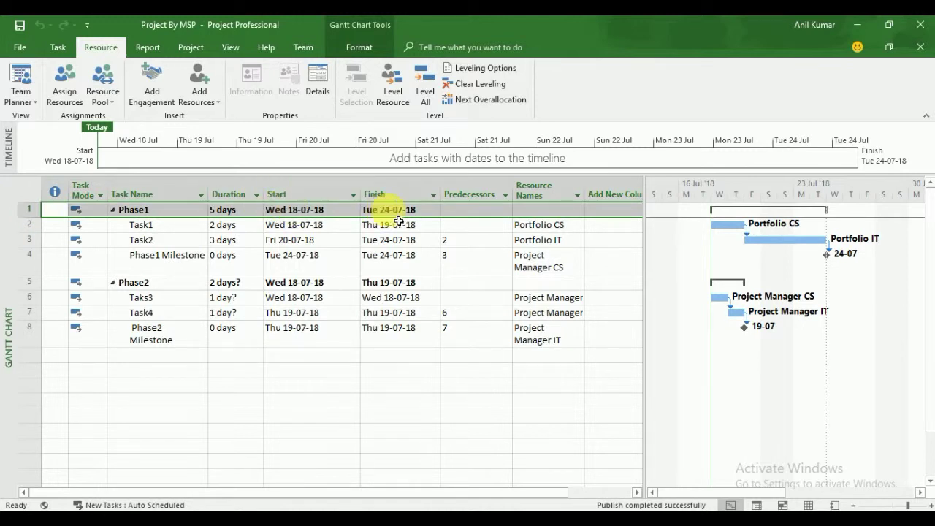
left_click(295, 225)
left_click(384, 256)
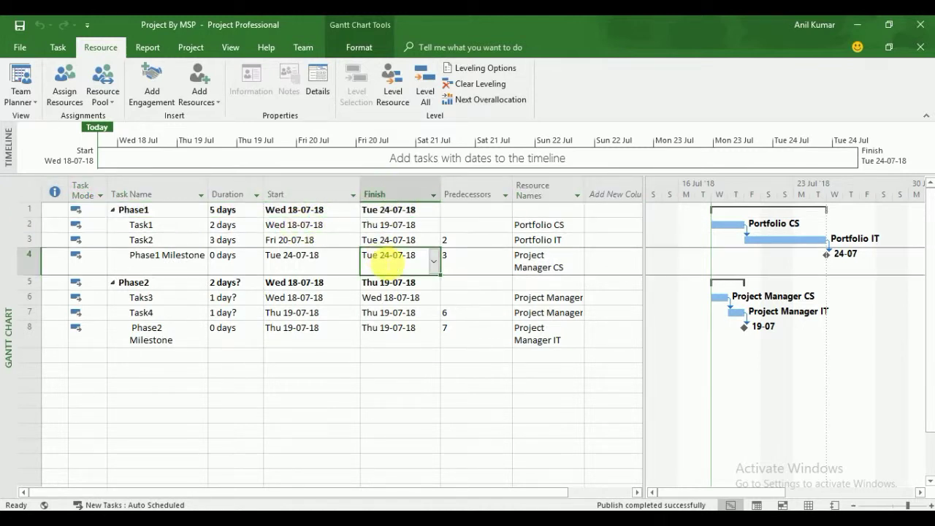
left_click(301, 282)
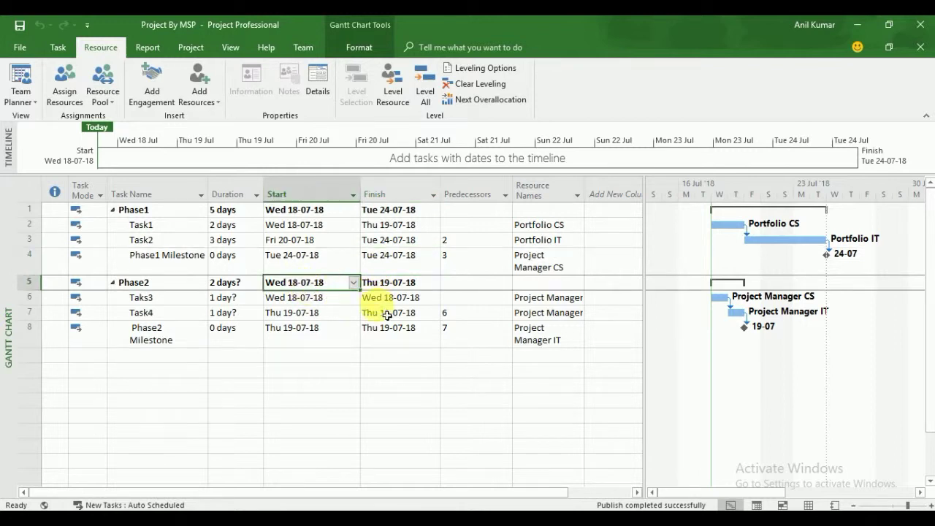
left_click(387, 333)
left_click(388, 284)
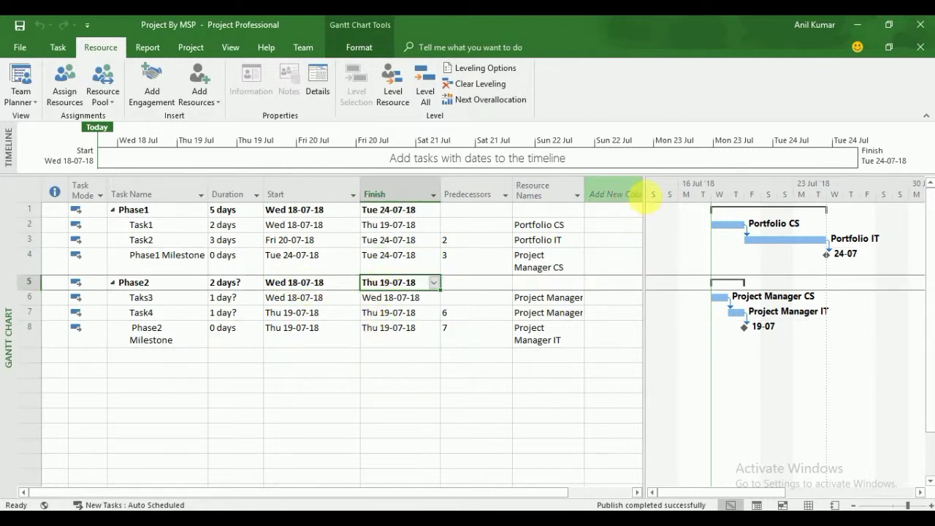
- Widen the task table and add a Cost column after Resource Names
left_click_drag(646, 206, 748, 200)
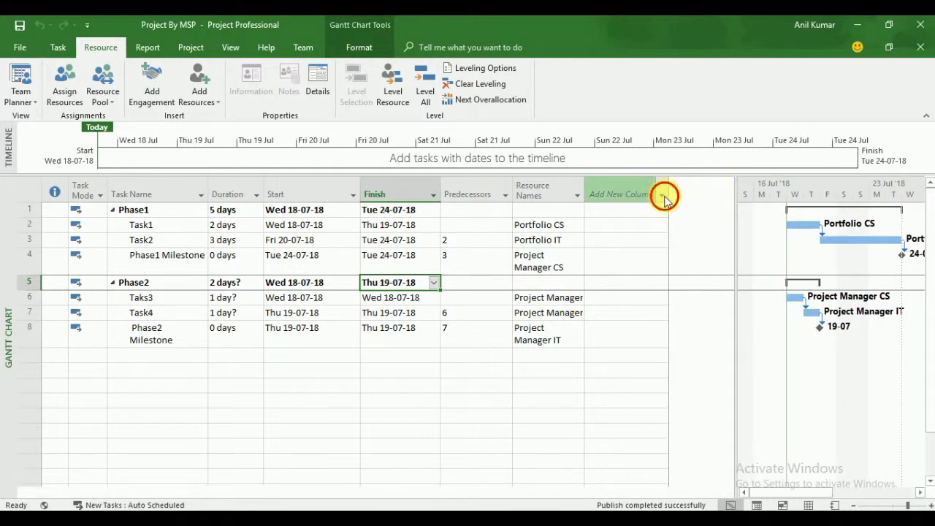
left_click(664, 194)
type("cost")
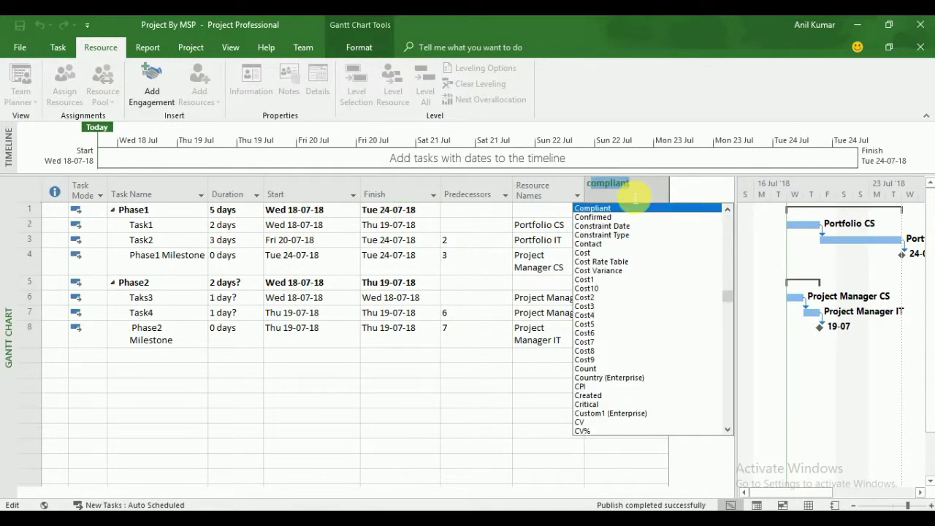
key("Return")
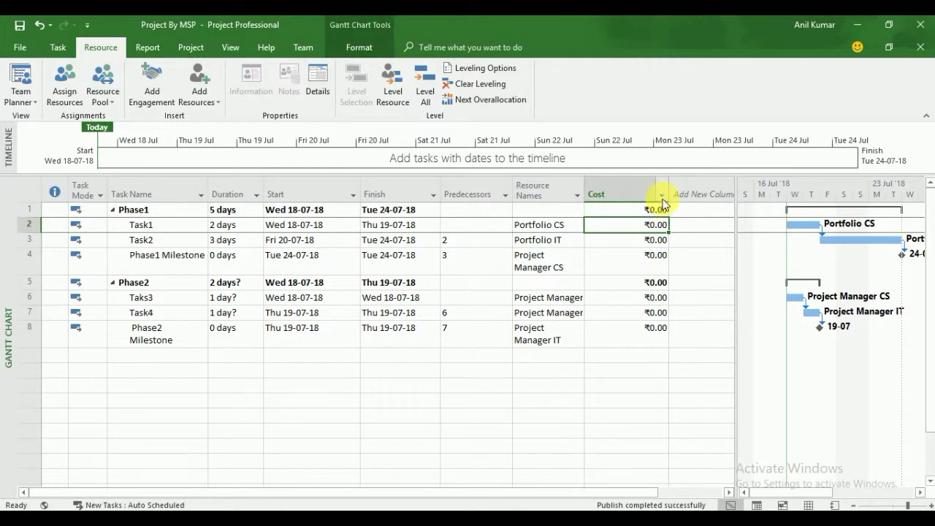
mouse_move(664, 204)
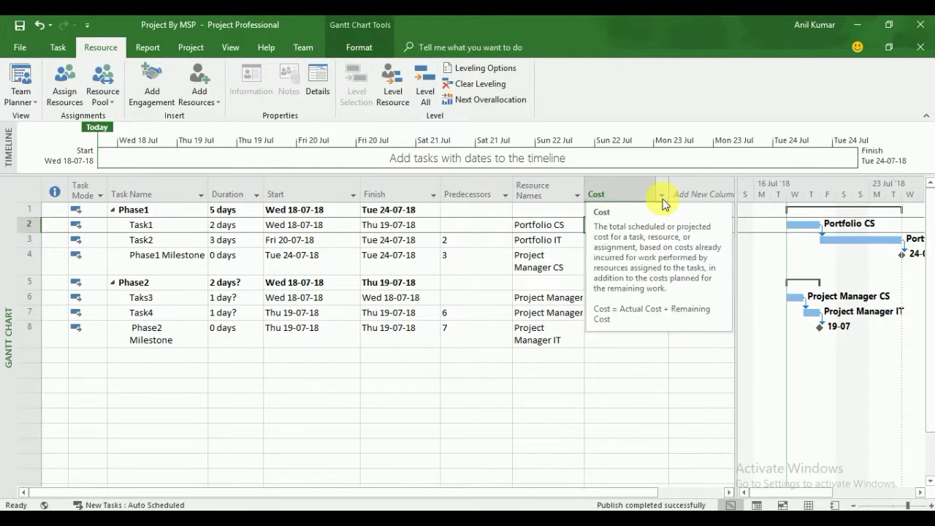